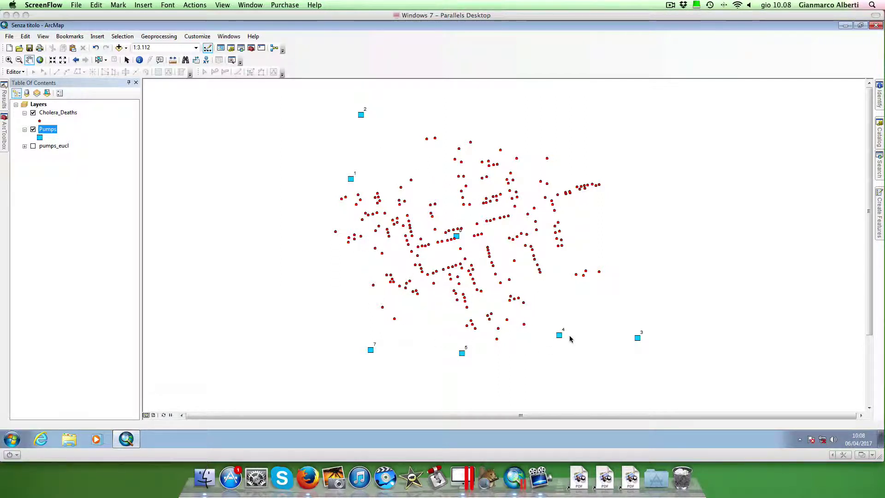
Step: Start the Create Thiessen Polygons (Analysis) tool with the Pumps layer as input features
{"action": "left_click", "coordinate": [876, 169]}
{"action": "mouse_move", "coordinate": [878, 166]}
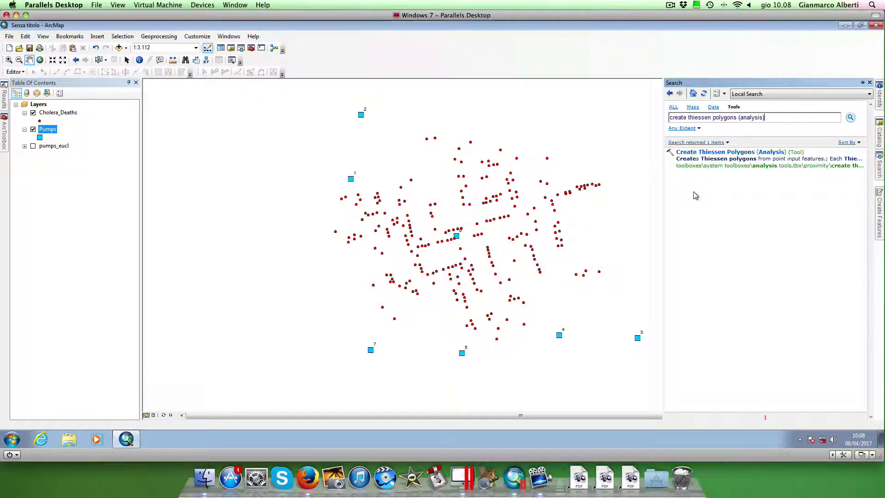
{"action": "left_click", "coordinate": [723, 164]}
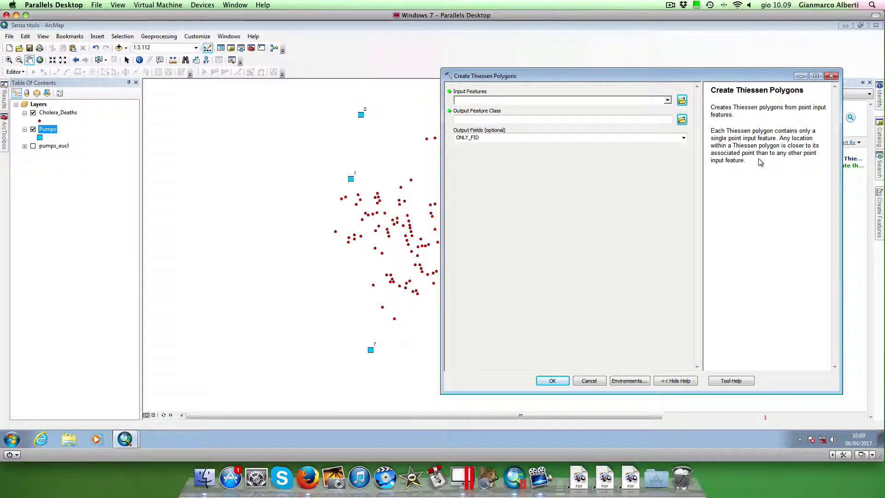
{"action": "left_click", "coordinate": [668, 101]}
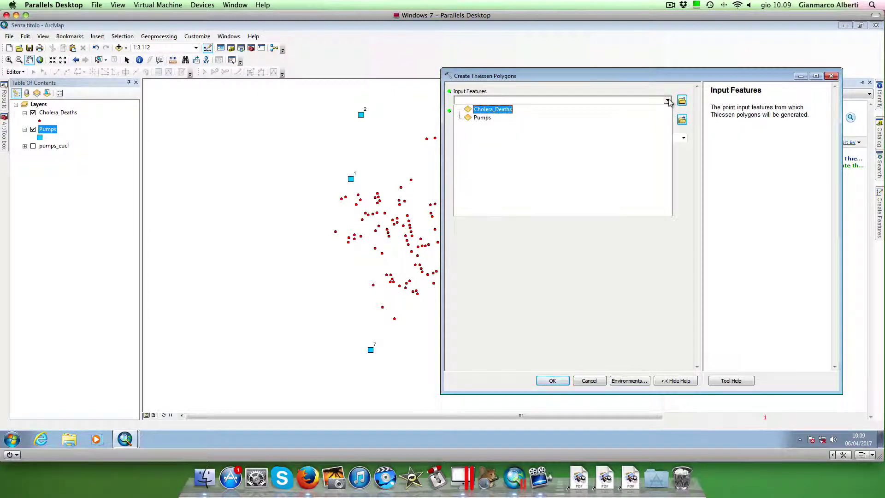
{"action": "left_click", "coordinate": [483, 118]}
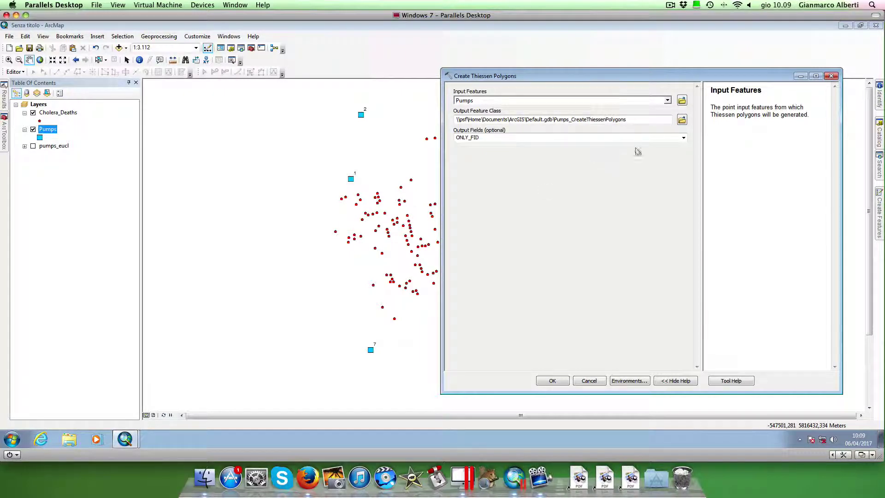
Step: Set the output feature class to pump_thies in the Analysis folder and run the Thiessen polygon tool
{"action": "left_click", "coordinate": [683, 119]}
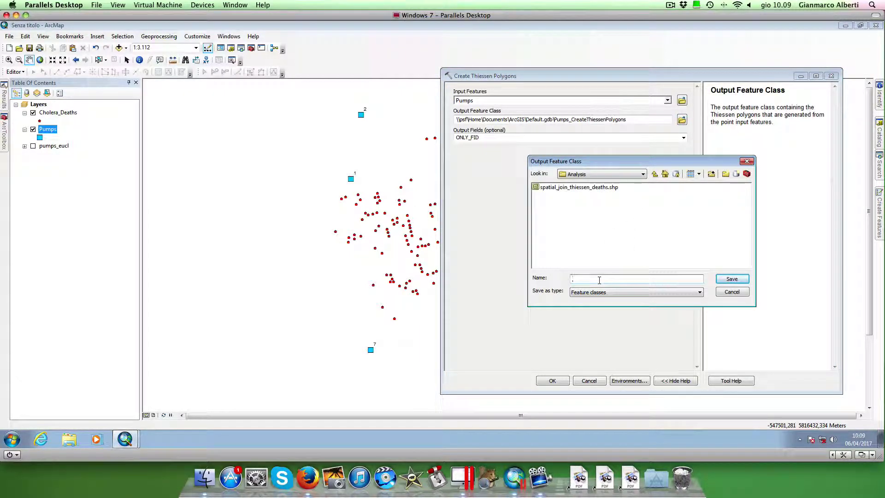
{"action": "type", "text": "po"}
{"action": "type", "text": "mp"}
{"action": "type", "text": "ies"}
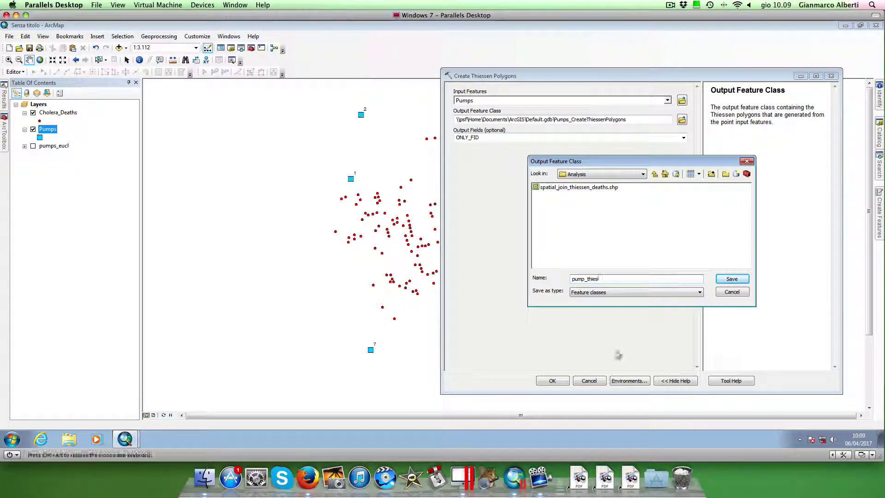
{"action": "left_click", "coordinate": [735, 279]}
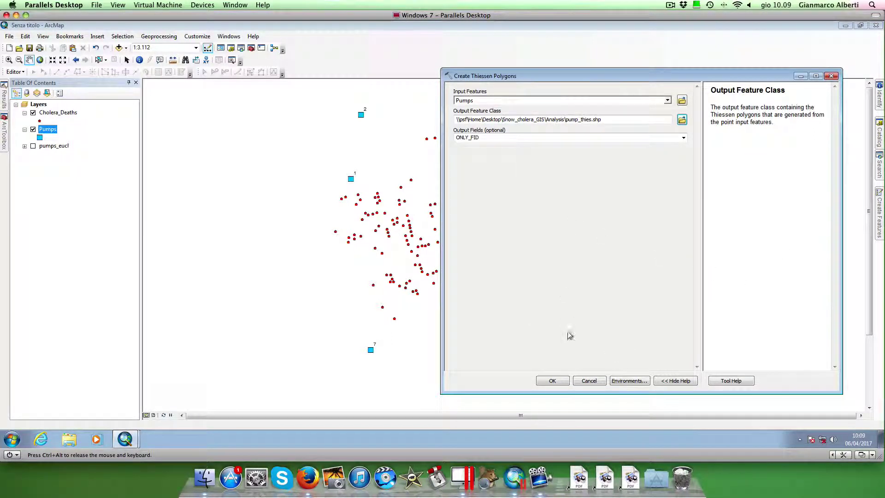
{"action": "left_click", "coordinate": [554, 380]}
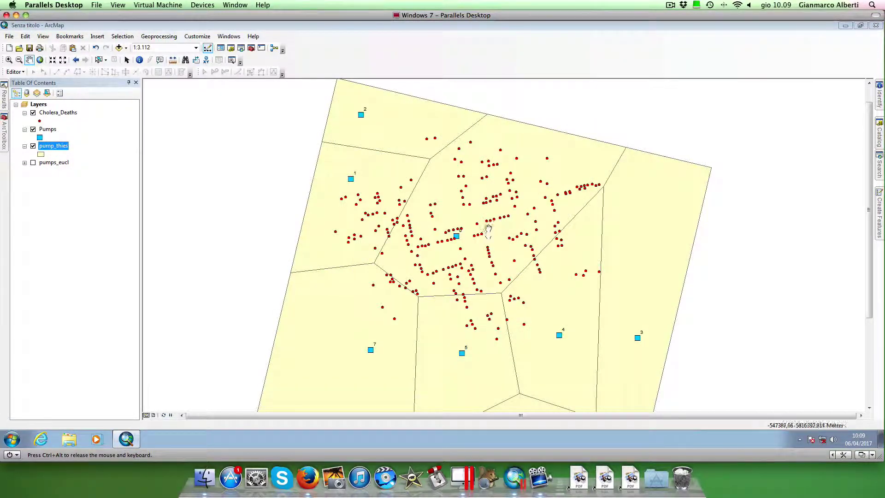
Step: Examine the Thiessen polygons around the pumps and the cholera deaths located inside them
{"action": "left_click_drag", "start_coordinate": [488, 290], "coordinate": [486, 269]}
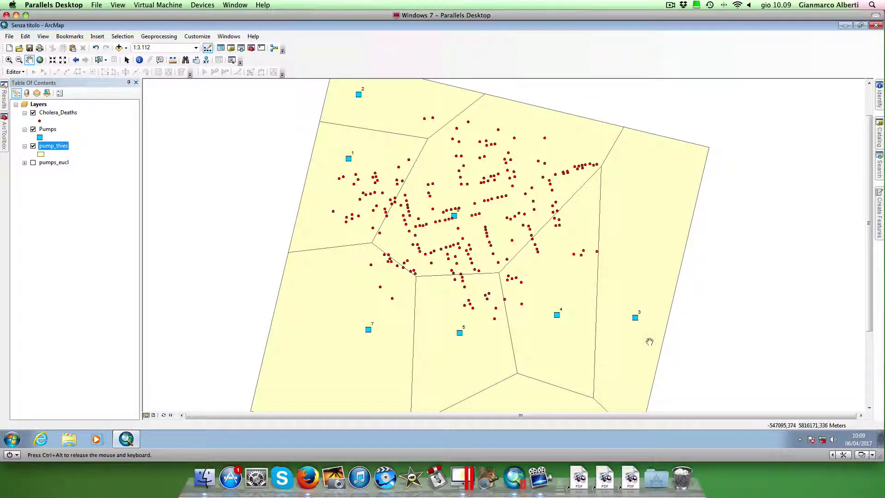
{"action": "left_click", "coordinate": [62, 61]}
{"action": "left_click_drag", "start_coordinate": [374, 248], "coordinate": [362, 227]}
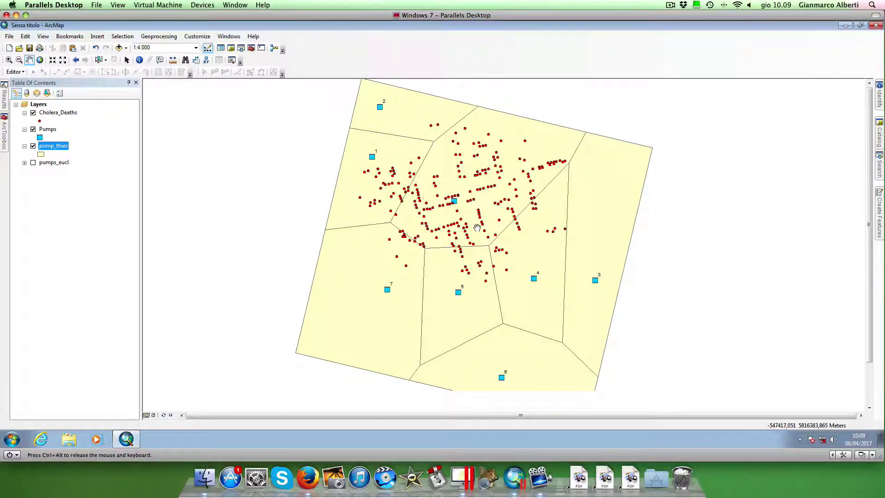
{"action": "left_click_drag", "start_coordinate": [479, 262], "coordinate": [480, 275]}
{"action": "scroll", "coordinate": [482, 157], "scroll_direction": "up", "scroll_amount": 1}
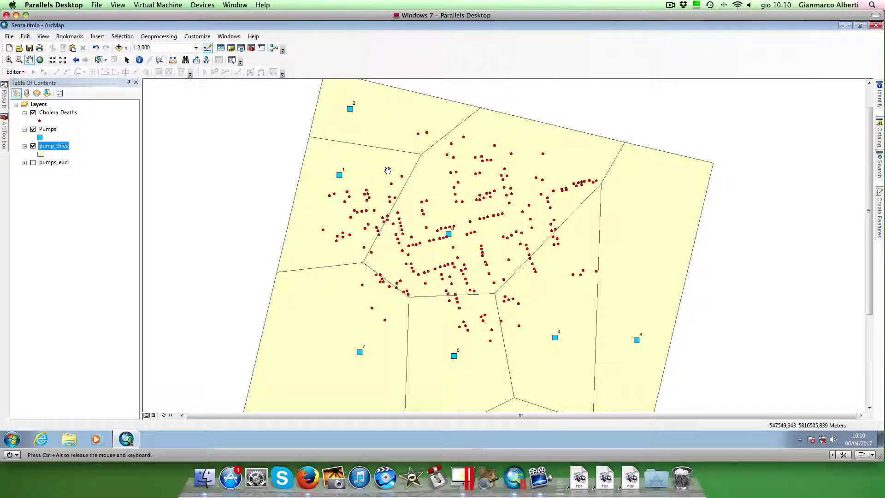
{"action": "left_click_drag", "start_coordinate": [544, 314], "coordinate": [548, 281]}
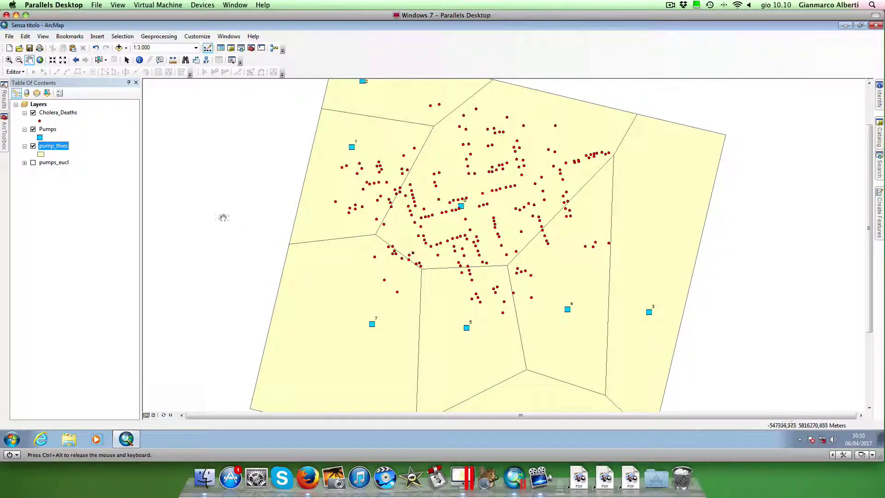
Step: Open the attribute table of the pump_thies layer and locate the polygon with Input_FID 5 on the map
{"action": "right_click", "coordinate": [56, 148]}
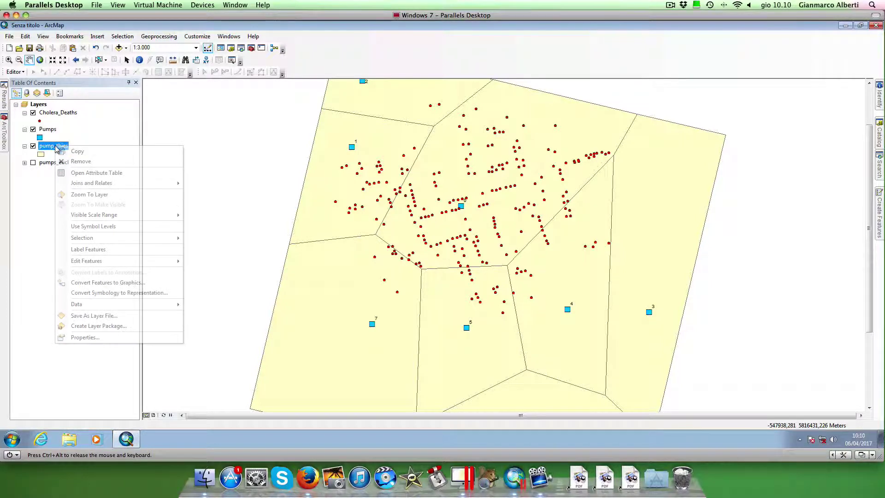
{"action": "left_click", "coordinate": [105, 176]}
{"action": "left_click_drag", "start_coordinate": [477, 205], "coordinate": [464, 178]}
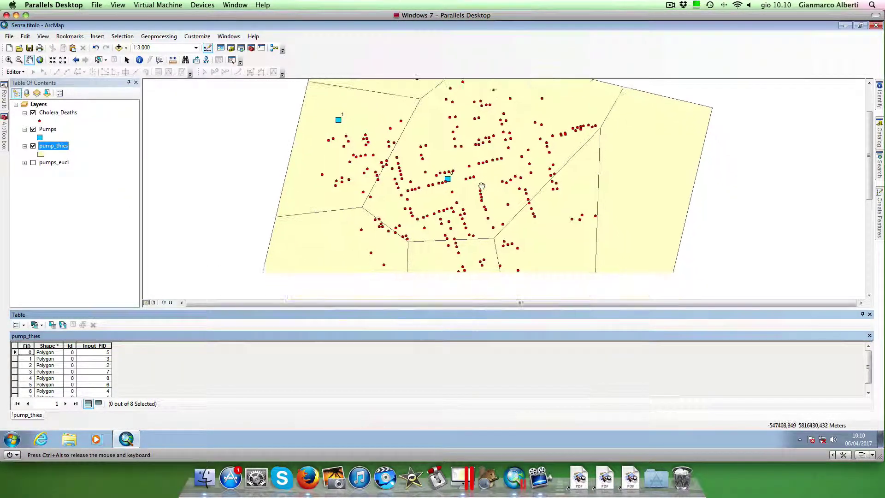
{"action": "left_click_drag", "start_coordinate": [523, 203], "coordinate": [514, 219]}
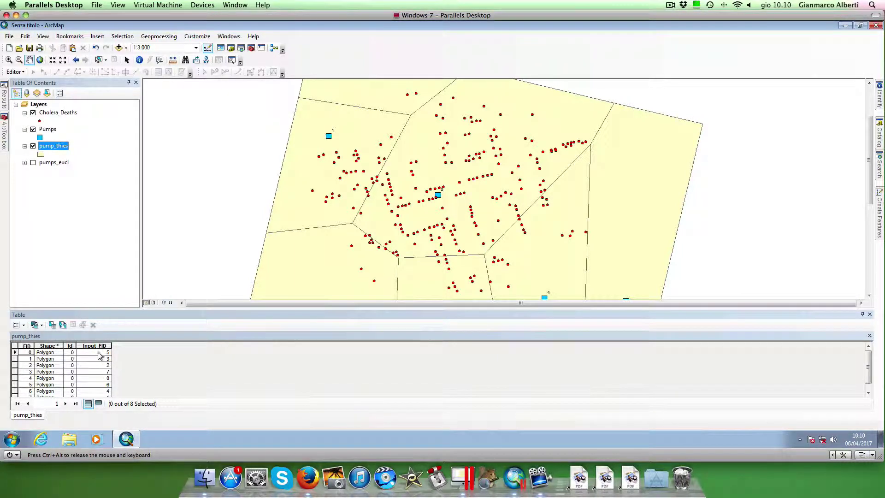
{"action": "left_click", "coordinate": [15, 352]}
{"action": "left_click_drag", "start_coordinate": [565, 209], "coordinate": [570, 97]}
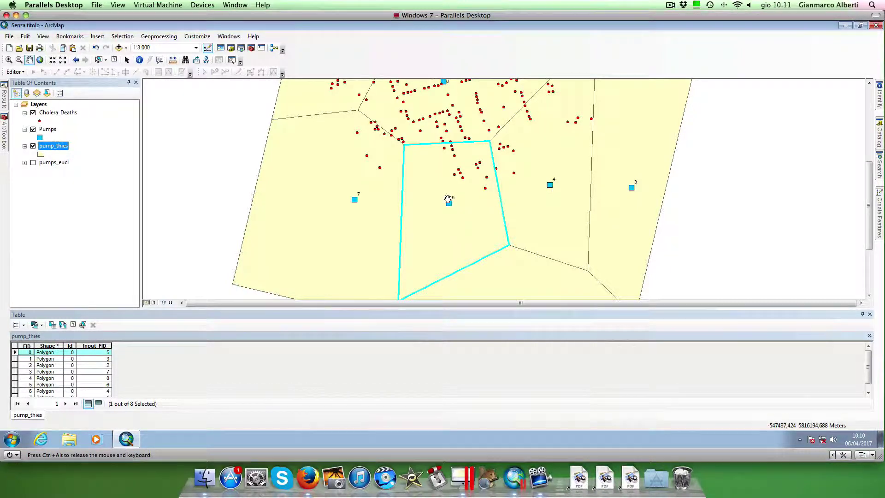
{"action": "left_click_drag", "start_coordinate": [450, 192], "coordinate": [452, 219]}
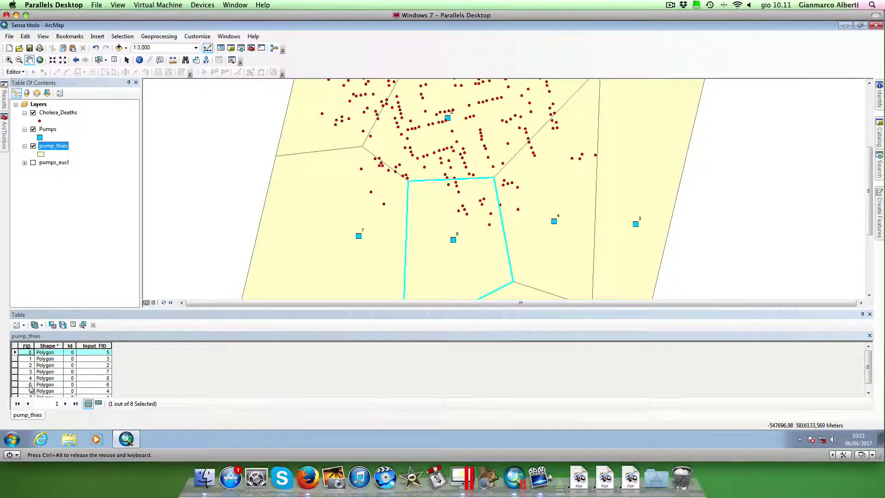
Step: Select the pump_thies record with Input_FID 6 and compare its polygon with the pump label on the map
{"action": "left_click", "coordinate": [14, 385]}
{"action": "left_click_drag", "start_coordinate": [361, 233], "coordinate": [342, 124]}
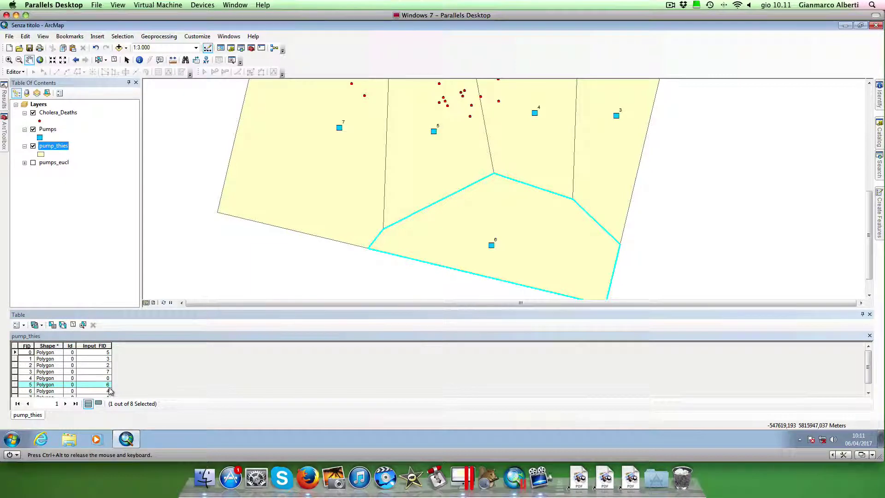
{"action": "left_click_drag", "start_coordinate": [460, 214], "coordinate": [439, 182]}
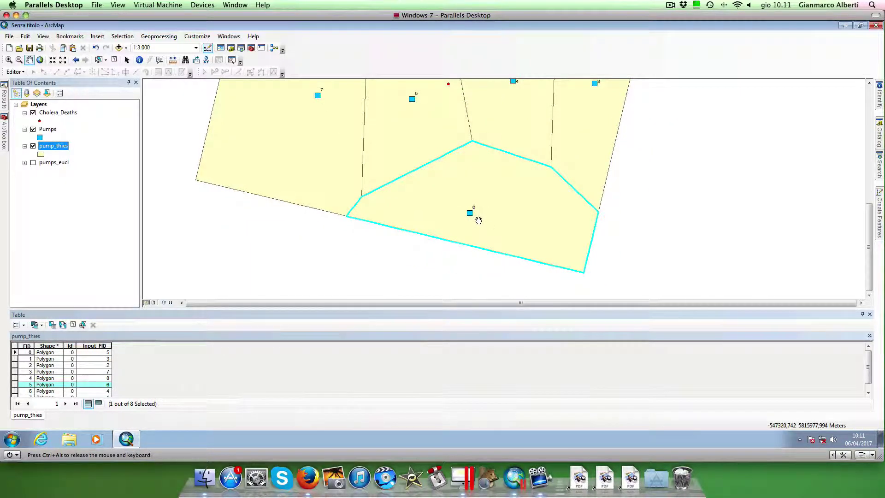
{"action": "left_click_drag", "start_coordinate": [493, 159], "coordinate": [494, 275]}
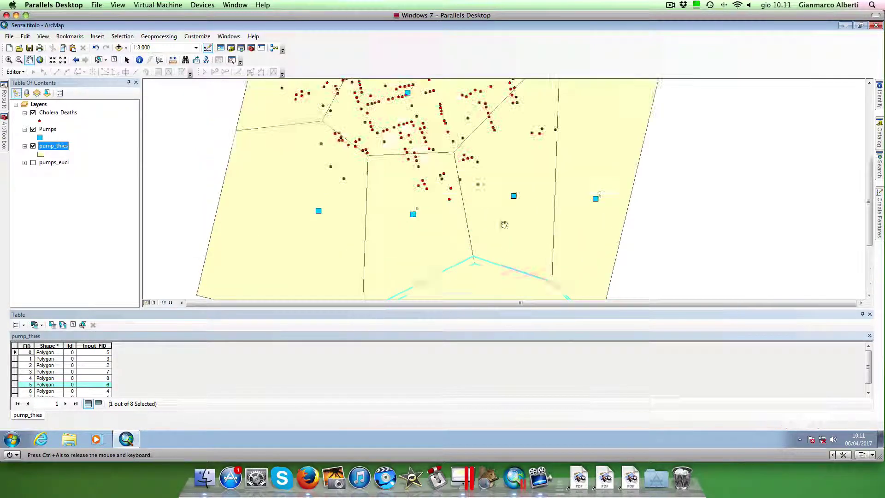
{"action": "left_click_drag", "start_coordinate": [492, 200], "coordinate": [499, 229]}
Step: Clear the polygon selection and collapse the attribute table
{"action": "left_click", "coordinate": [114, 60]}
{"action": "left_click", "coordinate": [863, 314]}
{"action": "left_click_drag", "start_coordinate": [454, 267], "coordinate": [473, 223]}
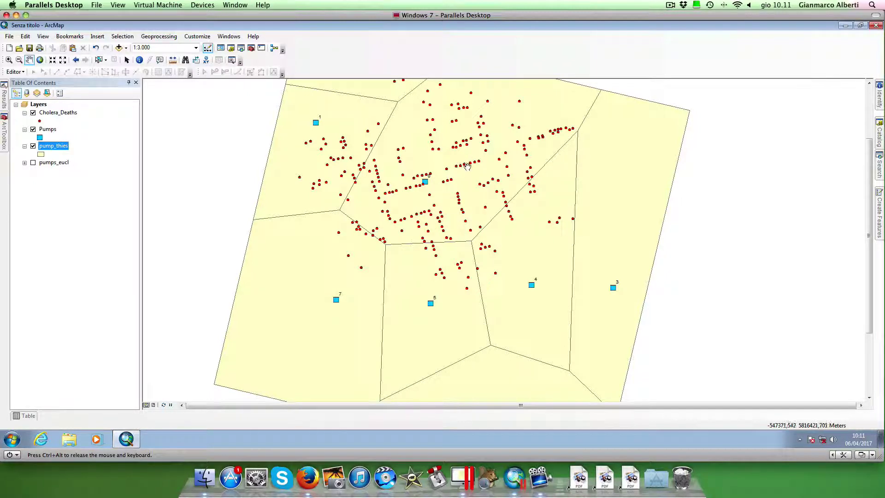
Step: Examine how the cholera deaths are distributed among the pumps' Thiessen polygons
{"action": "mouse_move", "coordinate": [468, 168]}
{"action": "left_mouse_down"}
{"action": "mouse_move", "coordinate": [466, 193]}
{"action": "mouse_move", "coordinate": [463, 180]}
{"action": "left_mouse_up"}
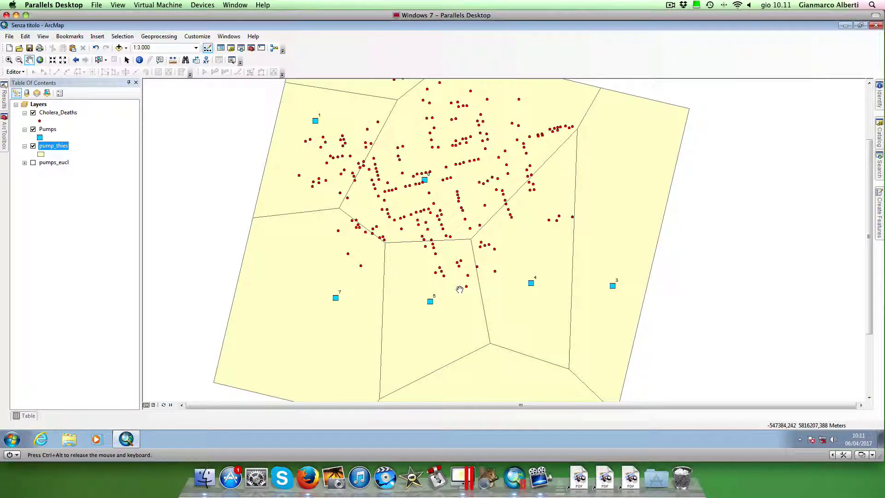
{"action": "left_click_drag", "start_coordinate": [477, 206], "coordinate": [478, 237]}
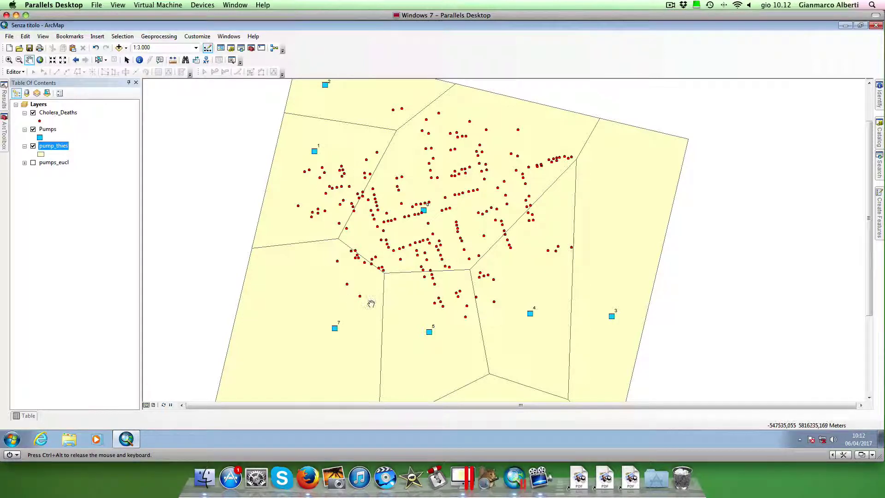
{"action": "left_click_drag", "start_coordinate": [556, 294], "coordinate": [562, 260]}
{"action": "left_click_drag", "start_coordinate": [481, 207], "coordinate": [477, 249]}
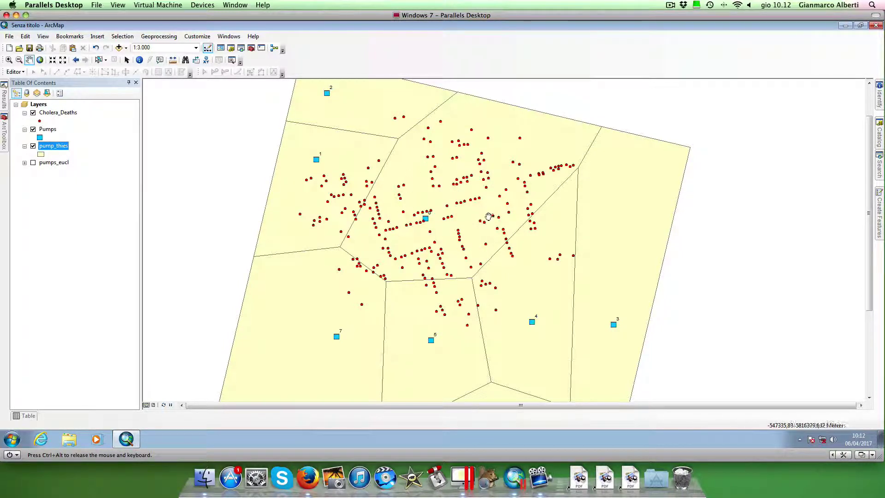
{"action": "left_click_drag", "start_coordinate": [489, 216], "coordinate": [492, 200]}
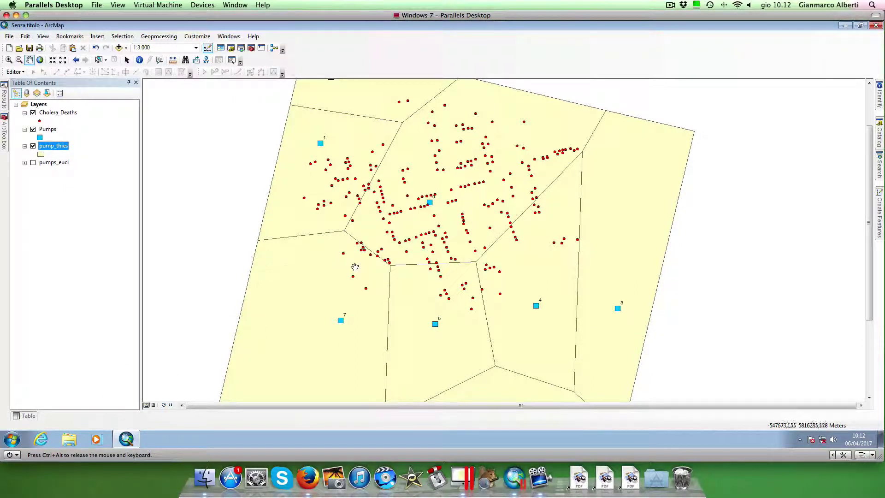
{"action": "left_click_drag", "start_coordinate": [355, 268], "coordinate": [355, 260]}
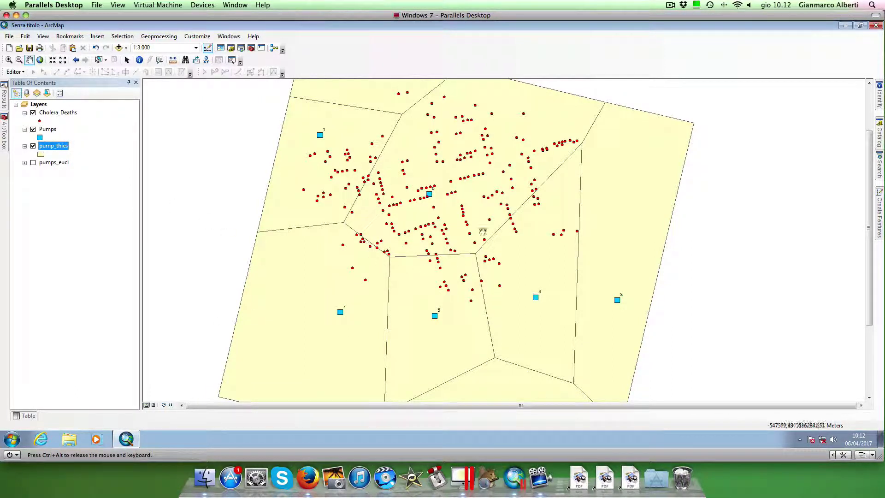
Step: Set up a join on the pump_thies layer that adds Cholera_Deaths data based on spatial location
{"action": "right_click", "coordinate": [54, 146]}
{"action": "mouse_move", "coordinate": [130, 184]}
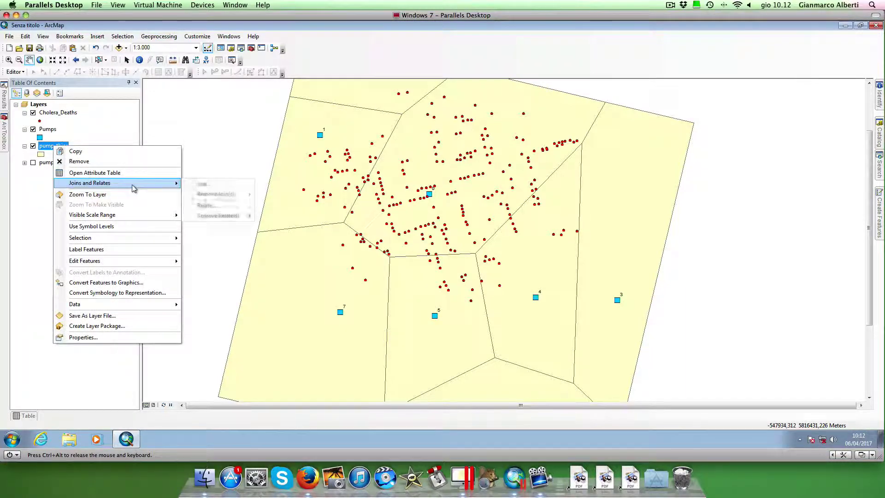
{"action": "left_click", "coordinate": [206, 187]}
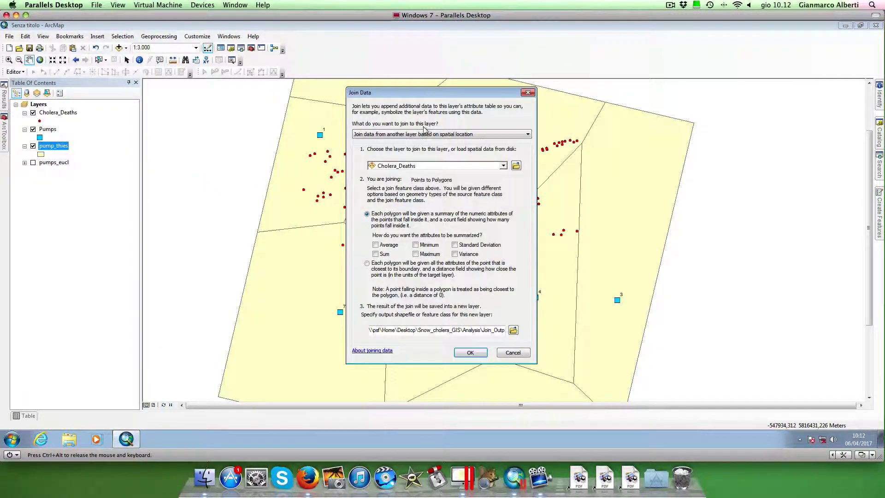
{"action": "left_click_drag", "start_coordinate": [438, 93], "coordinate": [701, 91]}
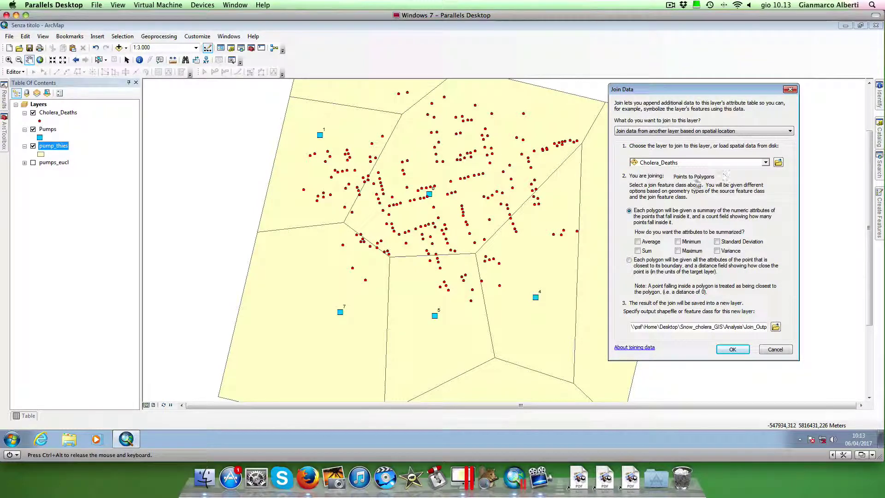
{"action": "left_click", "coordinate": [765, 162]}
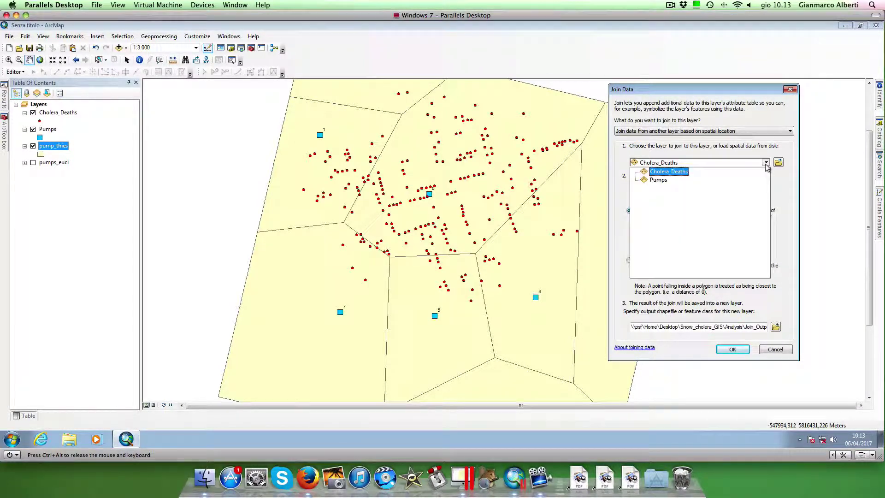
{"action": "left_click", "coordinate": [670, 170]}
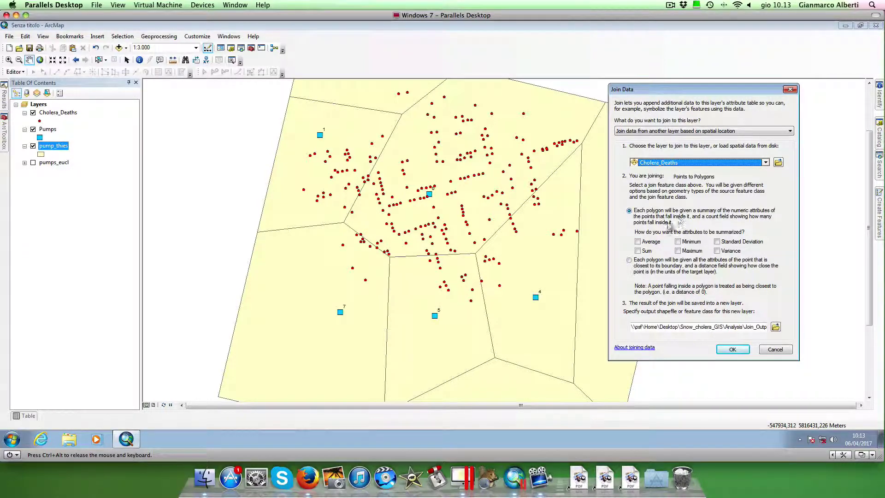
Step: Summarize the joined cholera deaths by Sum, save the output as Join_Output.shp in the Analysis folder, and run the spatial join
{"action": "left_click", "coordinate": [638, 251]}
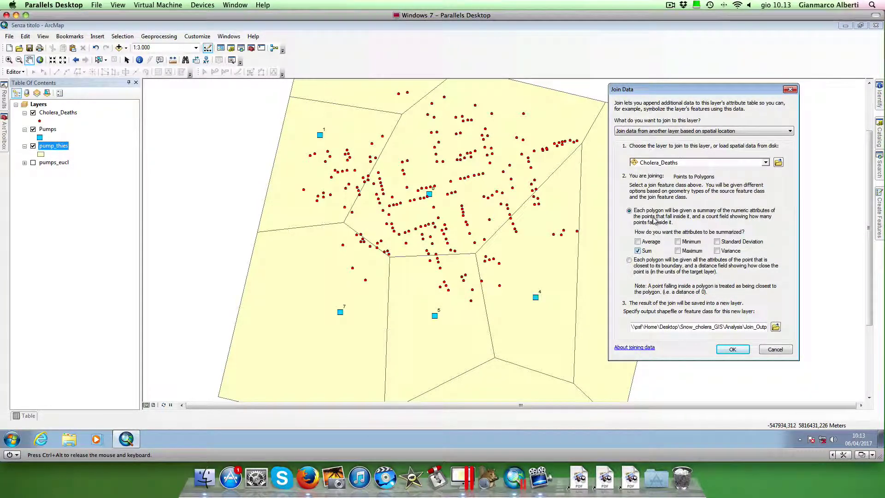
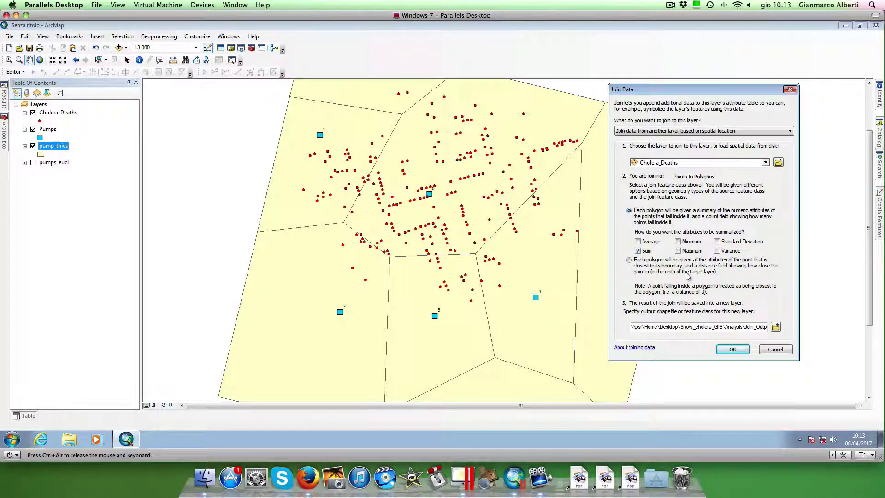
{"action": "left_click", "coordinate": [776, 327]}
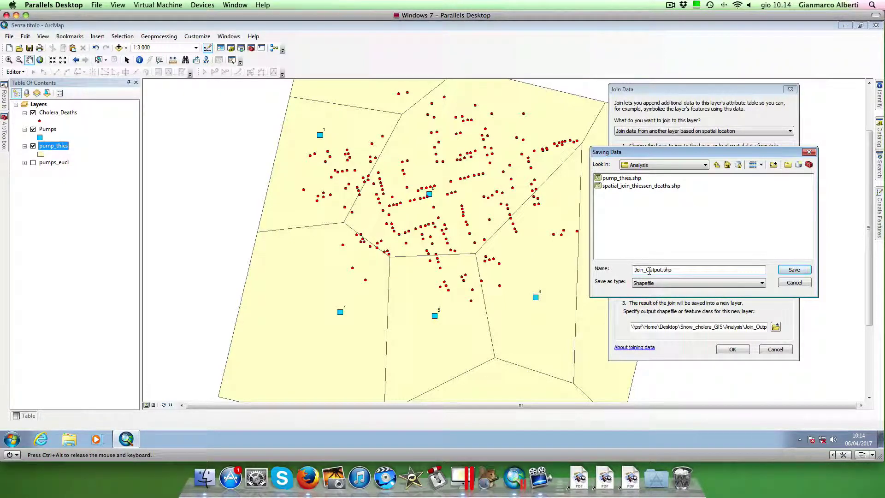
{"action": "left_click", "coordinate": [794, 270]}
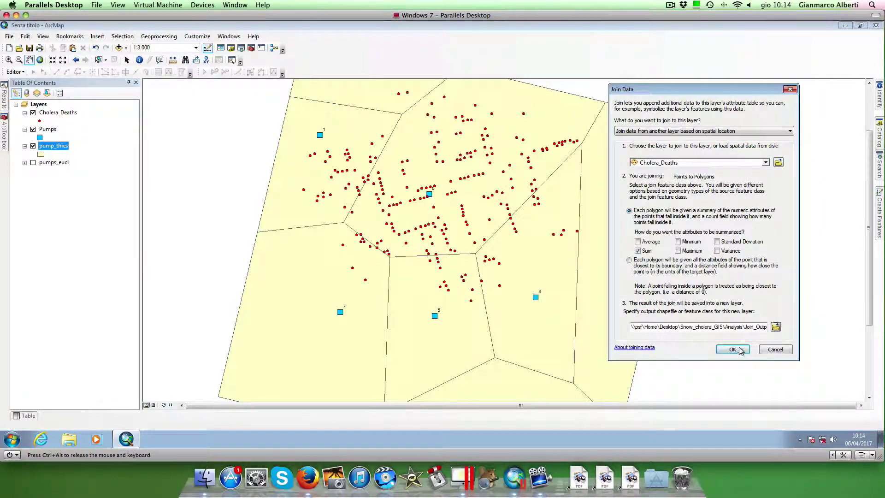
{"action": "left_click", "coordinate": [733, 349]}
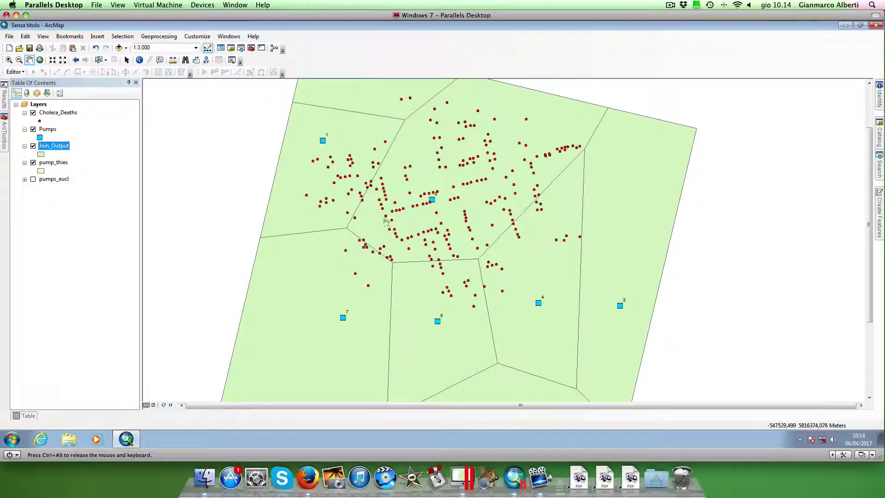
Step: Open the Join_Output attribute table and size it so that all its records and the map can be viewed together
{"action": "left_click_drag", "start_coordinate": [462, 177], "coordinate": [463, 162]}
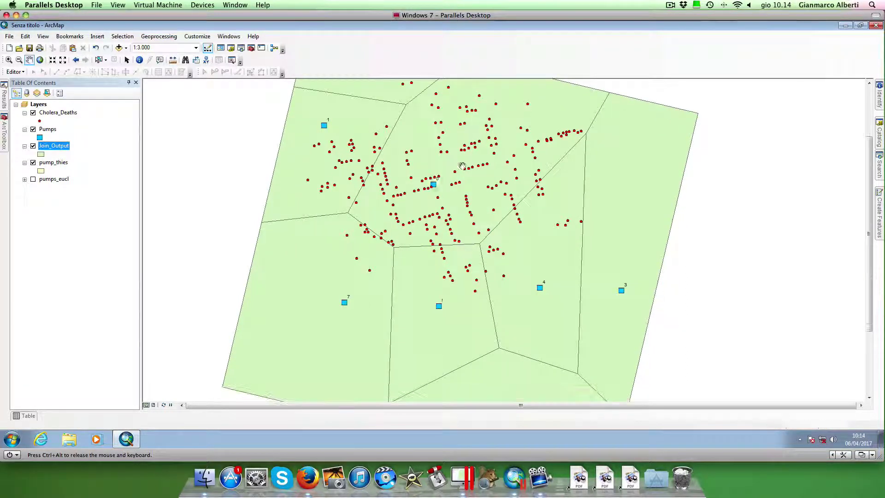
{"action": "right_click", "coordinate": [53, 148]}
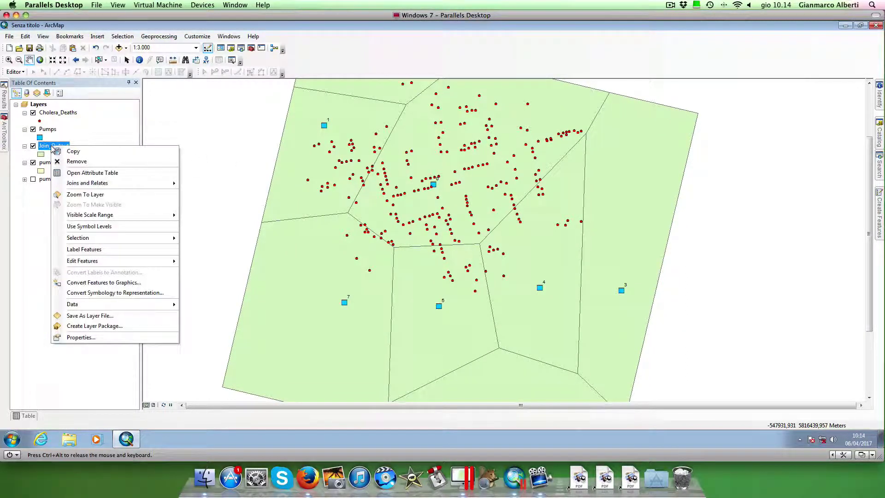
{"action": "left_click", "coordinate": [90, 174]}
{"action": "left_click_drag", "start_coordinate": [144, 298], "coordinate": [144, 266]}
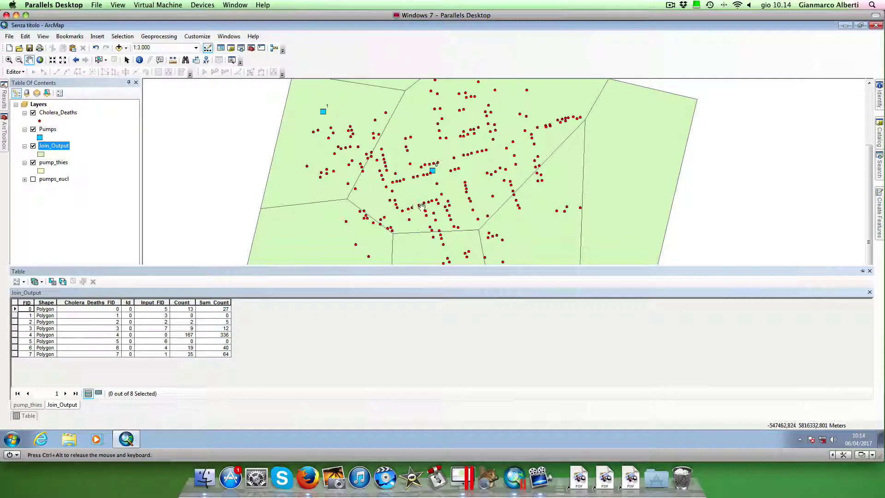
{"action": "left_click_drag", "start_coordinate": [419, 208], "coordinate": [413, 198]}
{"action": "mouse_move", "coordinate": [28, 418]}
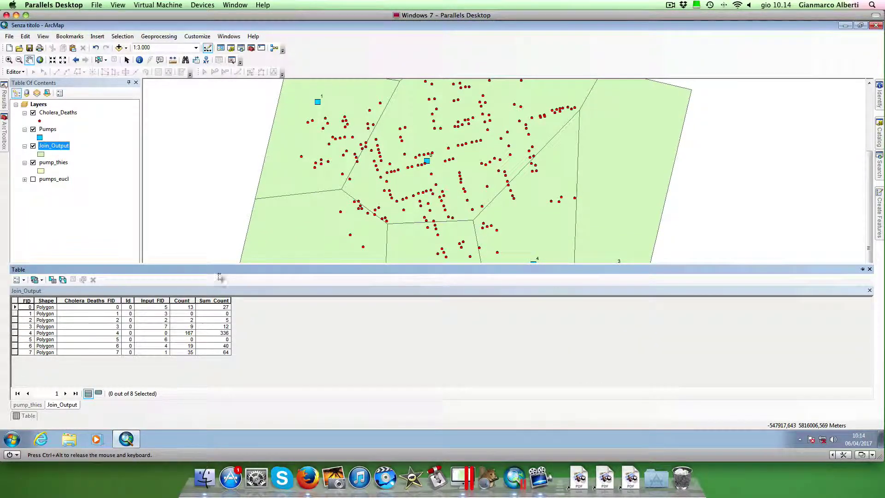
{"action": "left_click_drag", "start_coordinate": [218, 266], "coordinate": [219, 288]}
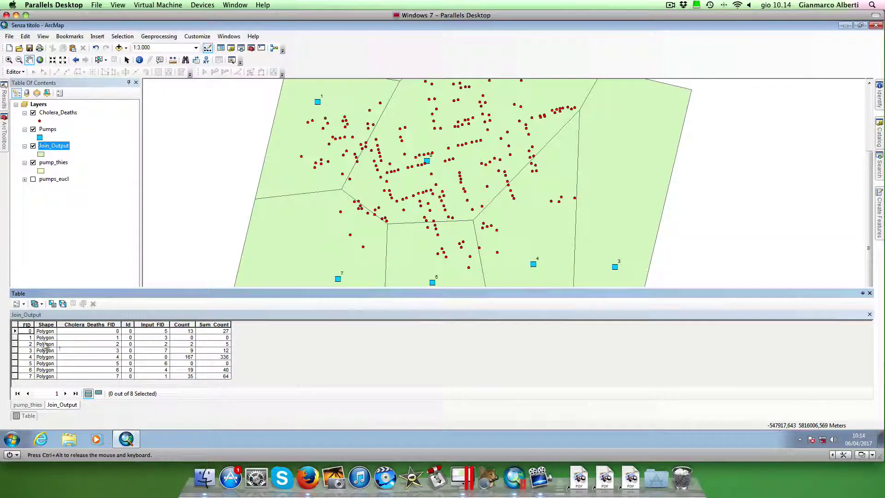
Step: Select the Join_Output record with Input_FID 5 and locate its polygon on the map
{"action": "left_click", "coordinate": [15, 331]}
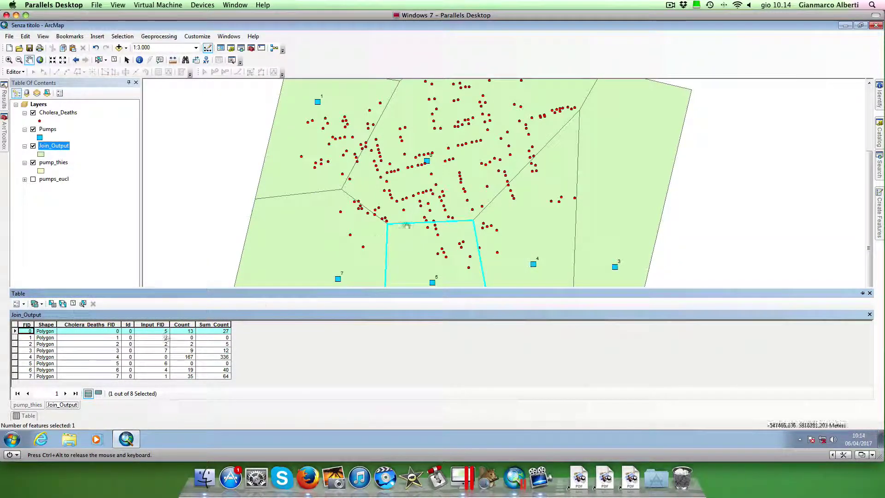
{"action": "left_click_drag", "start_coordinate": [405, 225], "coordinate": [398, 153]}
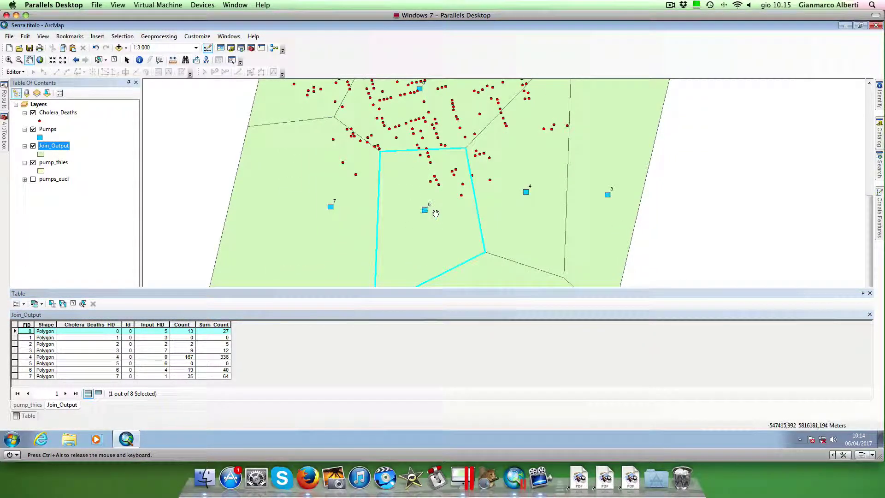
{"action": "mouse_move", "coordinate": [33, 417]}
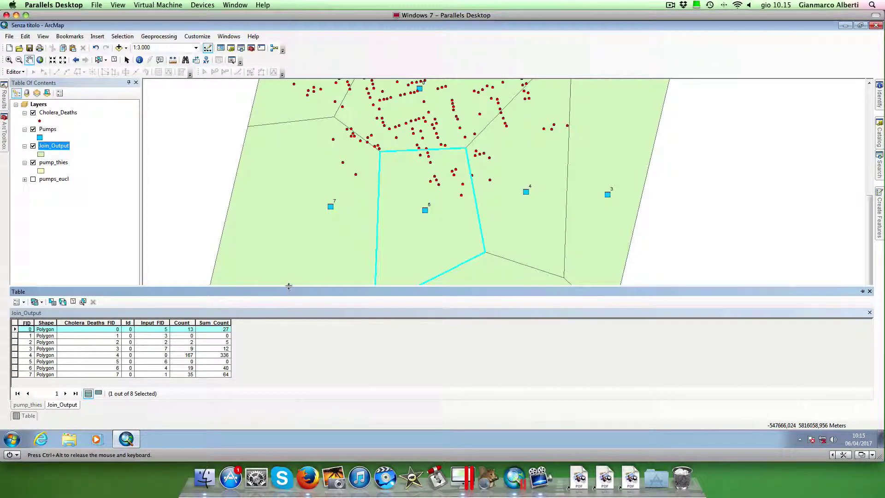
{"action": "left_click_drag", "start_coordinate": [289, 288], "coordinate": [287, 301]}
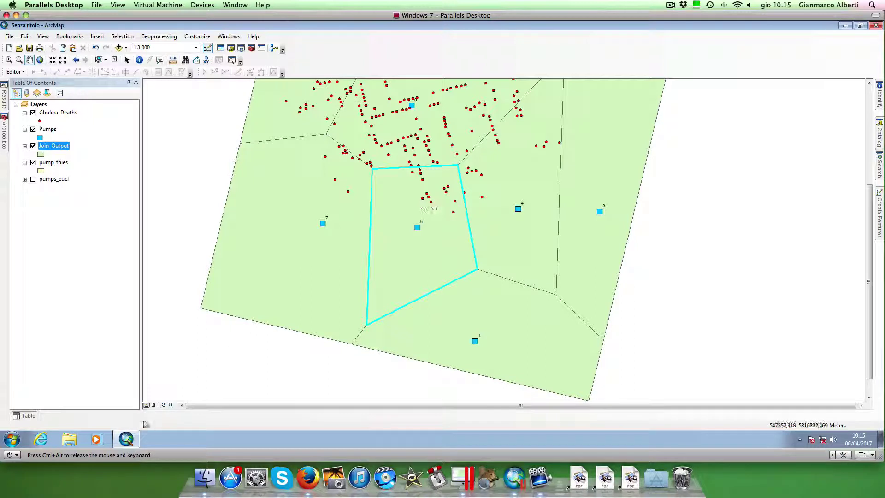
Step: Compare the Count and Sum_Count values of the selected record with the death points inside pump 5's polygon
{"action": "mouse_move", "coordinate": [29, 416]}
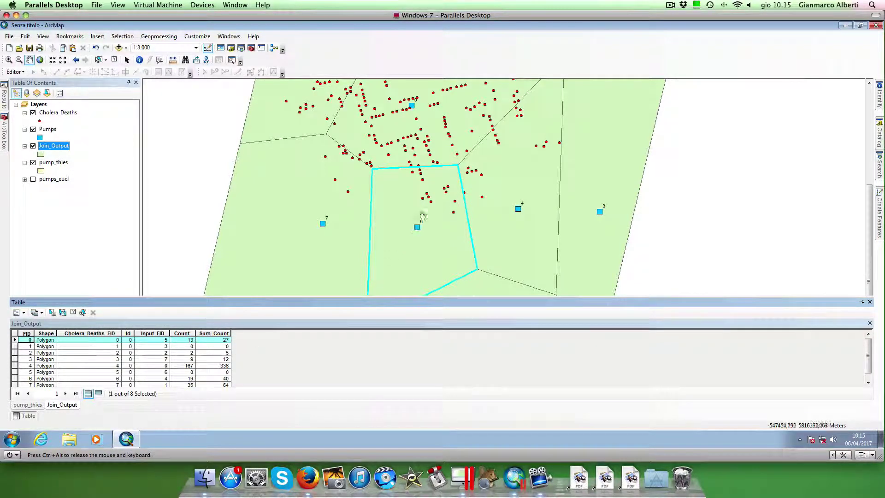
{"action": "left_click_drag", "start_coordinate": [427, 196], "coordinate": [423, 213]}
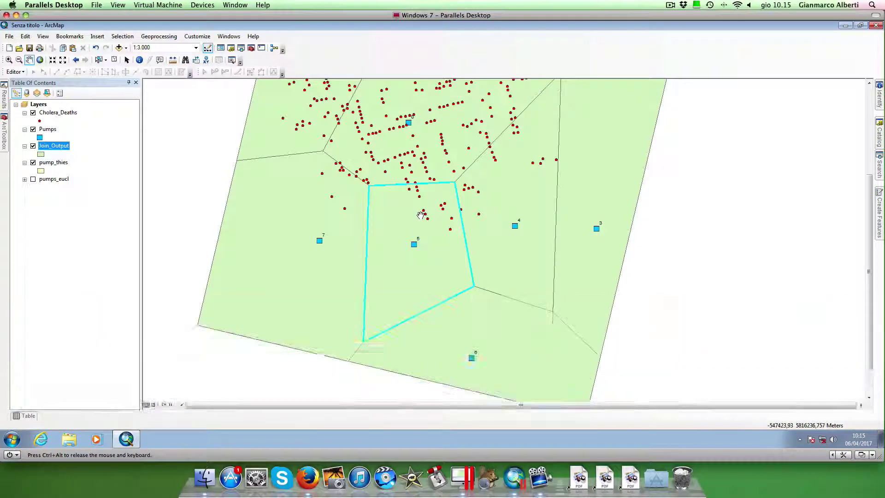
{"action": "left_click", "coordinate": [24, 416]}
{"action": "left_click_drag", "start_coordinate": [420, 202], "coordinate": [421, 172]}
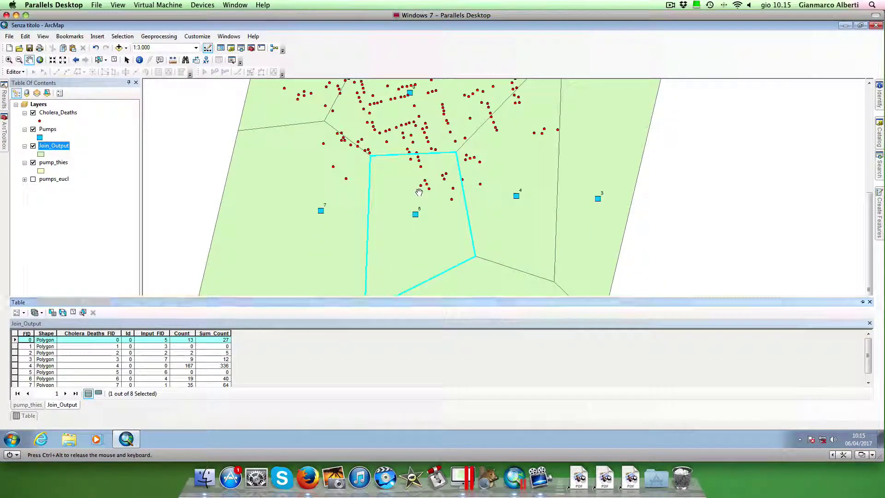
{"action": "left_click", "coordinate": [28, 416]}
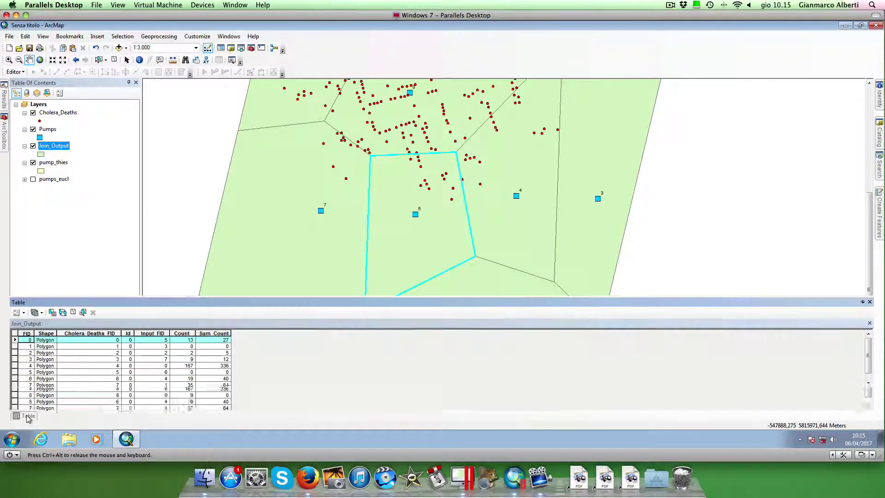
{"action": "left_click_drag", "start_coordinate": [455, 197], "coordinate": [459, 186]}
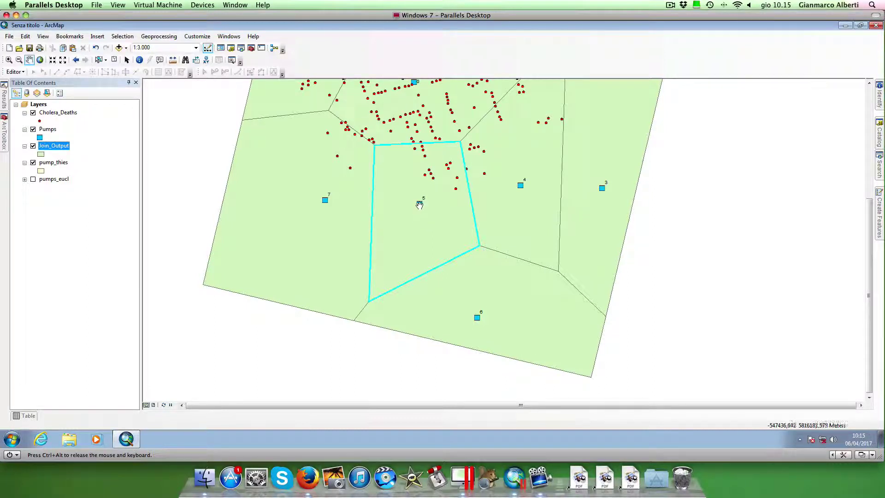
{"action": "left_click", "coordinate": [28, 416]}
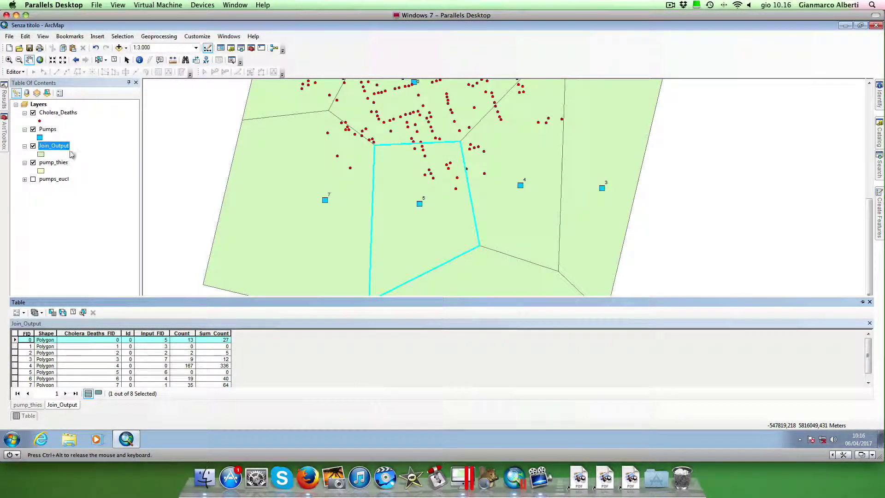
Step: Open the Cholera_Deaths attribute table and select the death points that fall inside pump 5's polygon
{"action": "right_click", "coordinate": [67, 114]}
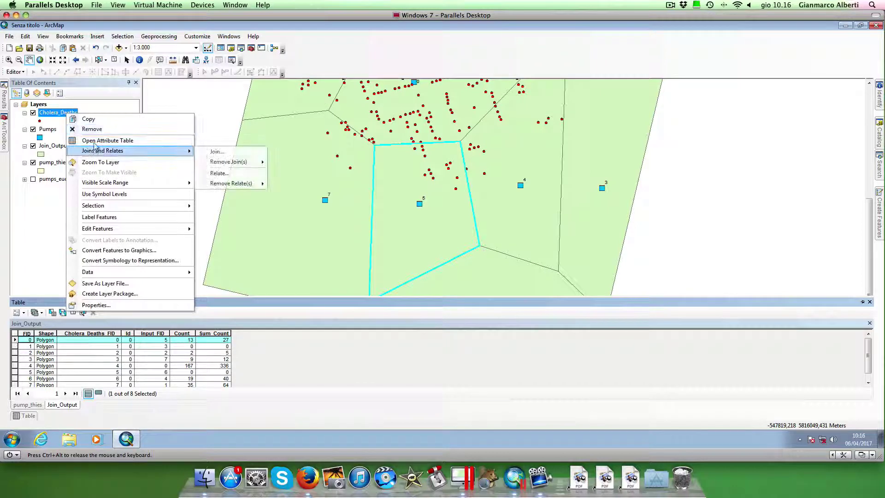
{"action": "left_click", "coordinate": [95, 141]}
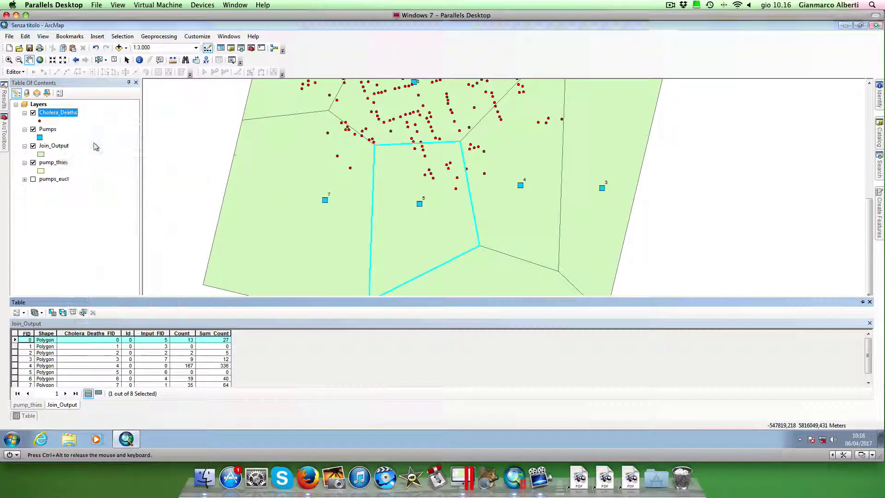
{"action": "left_click", "coordinate": [98, 60]}
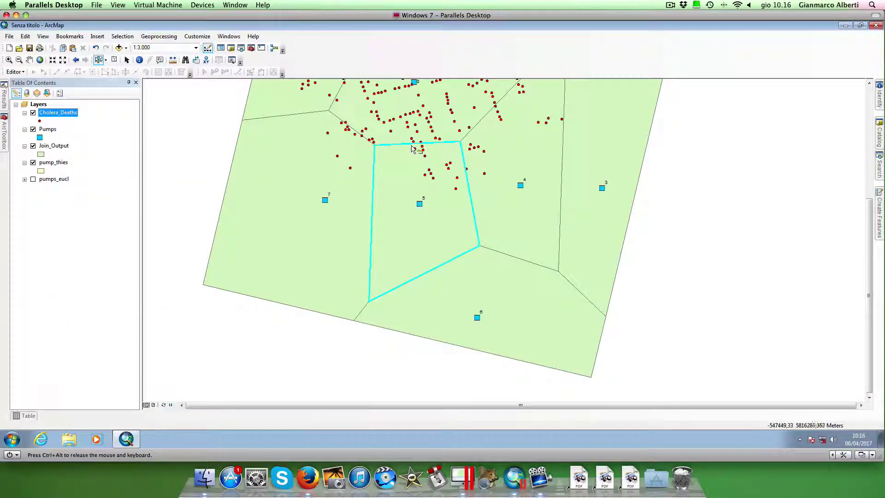
{"action": "left_click_drag", "start_coordinate": [412, 145], "coordinate": [459, 198]}
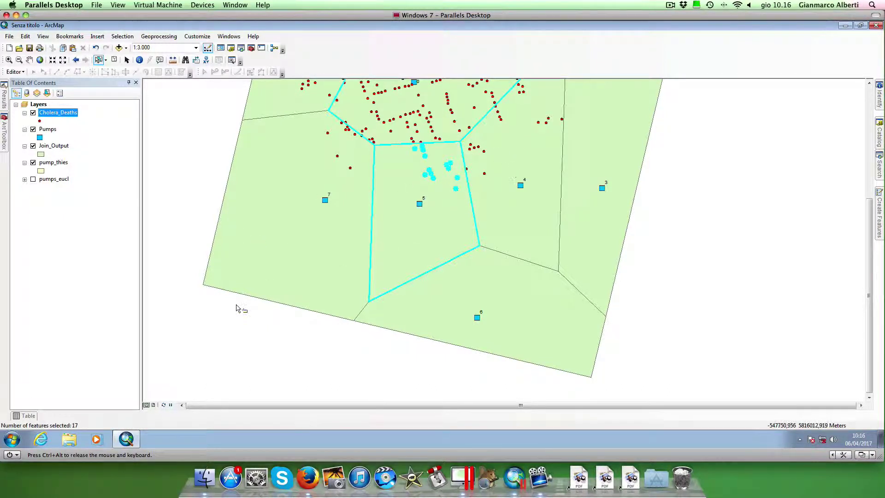
Step: Show only the selected Cholera_Deaths records and compare their Count values with pump 5's record in Join_Output
{"action": "left_click", "coordinate": [34, 416]}
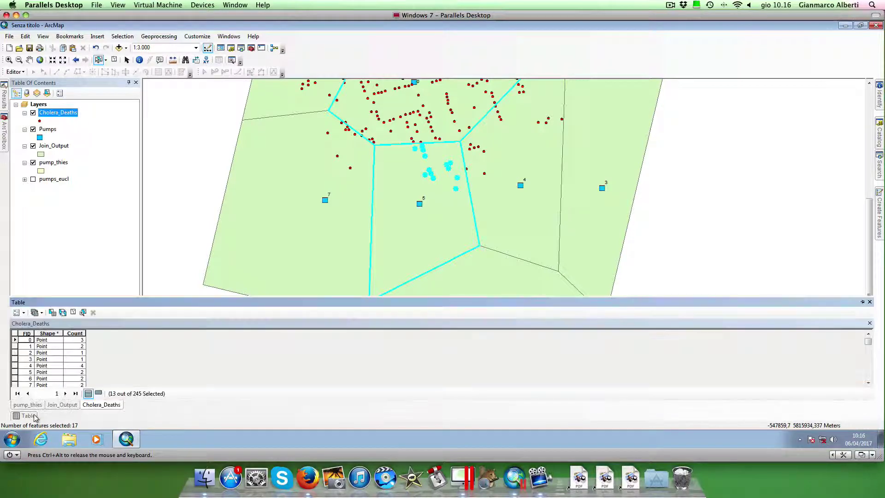
{"action": "left_click", "coordinate": [98, 394]}
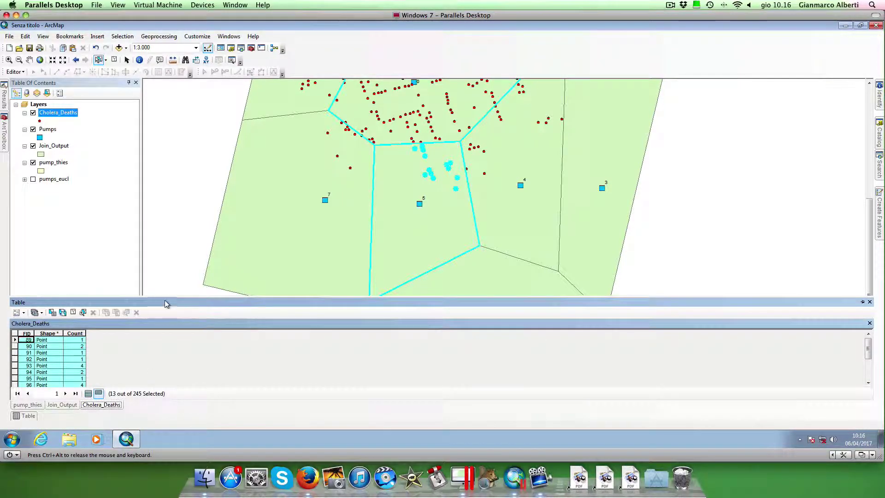
{"action": "left_click_drag", "start_coordinate": [165, 296], "coordinate": [165, 261]}
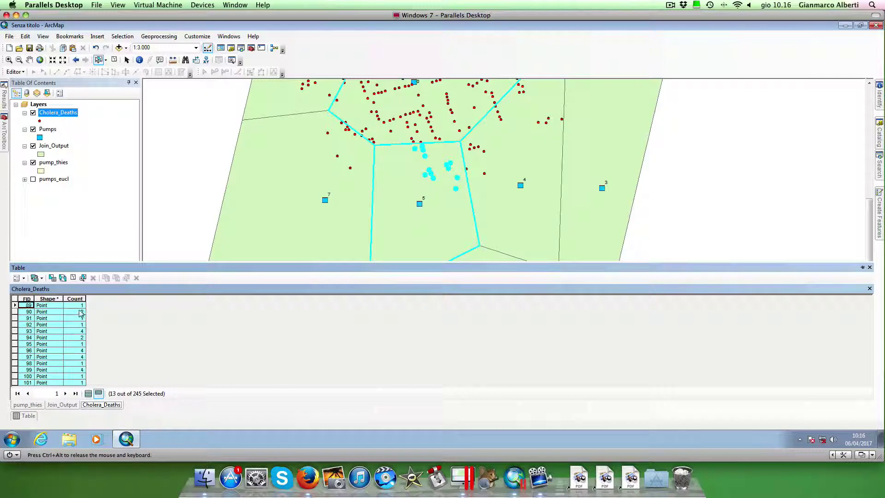
{"action": "left_click", "coordinate": [71, 405]}
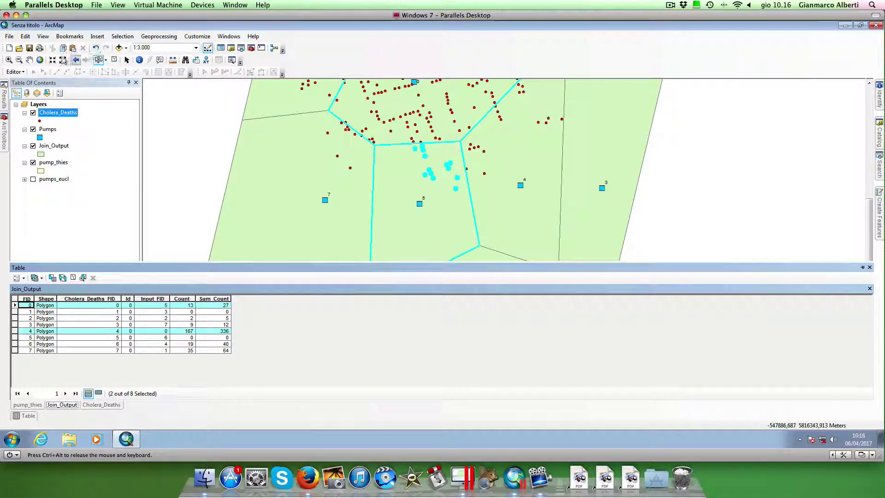
Step: Clear the selected features, examine the spread of deaths across the pumps' Thiessen polygons, and reopen the attribute table
{"action": "left_click", "coordinate": [29, 60]}
{"action": "left_click_drag", "start_coordinate": [461, 115], "coordinate": [454, 226]}
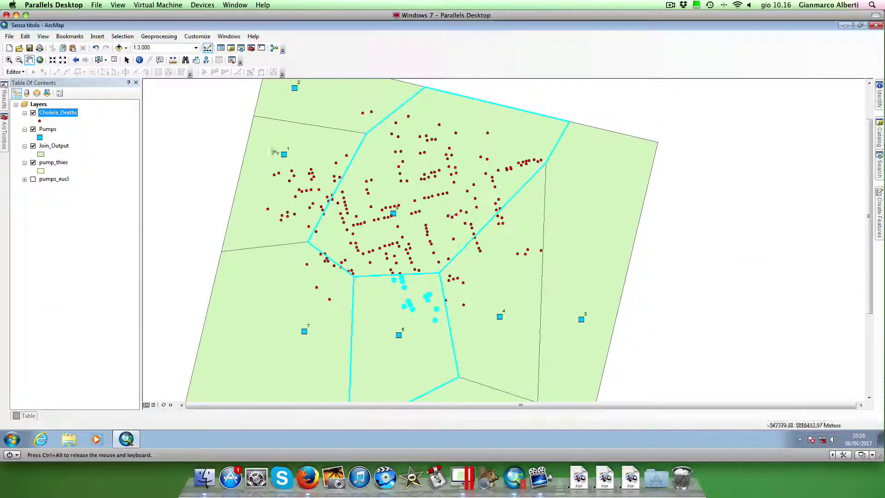
{"action": "left_click_drag", "start_coordinate": [394, 180], "coordinate": [403, 198]}
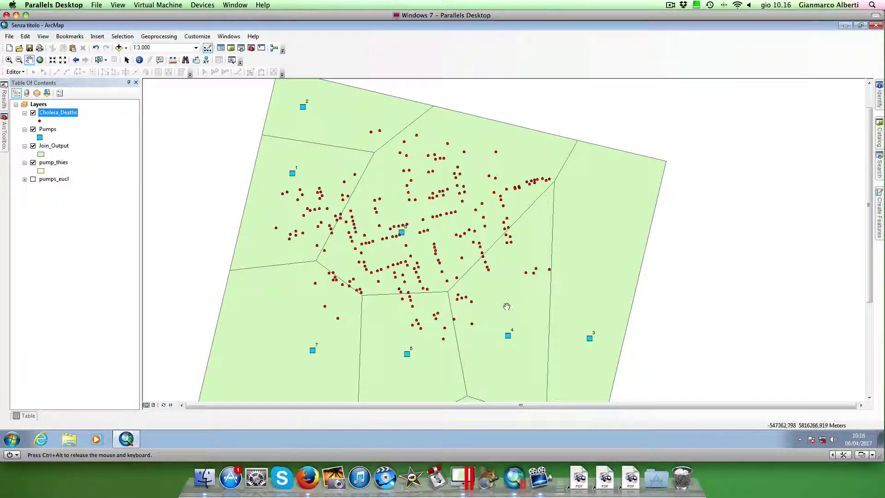
{"action": "left_click_drag", "start_coordinate": [471, 283], "coordinate": [500, 250]}
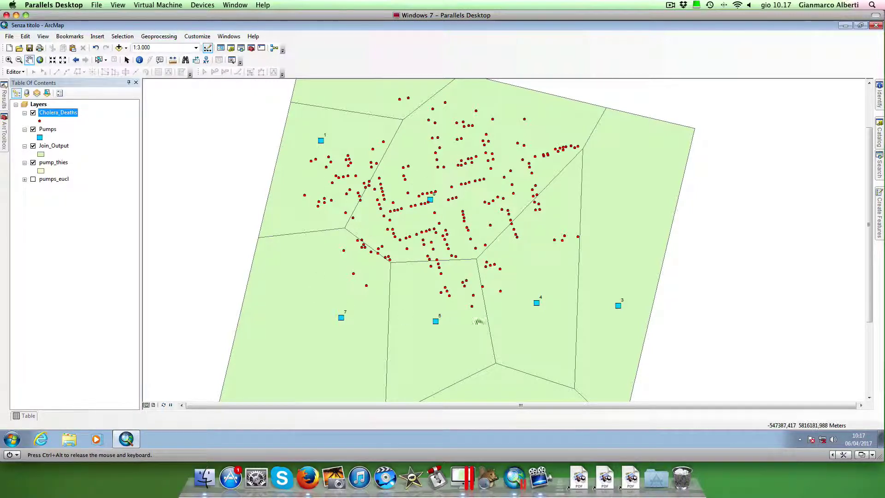
{"action": "left_click_drag", "start_coordinate": [543, 295], "coordinate": [545, 264]}
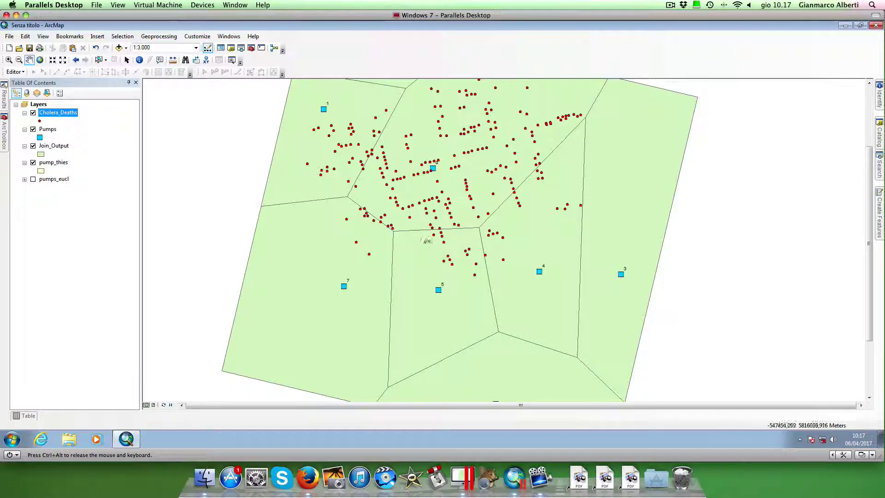
{"action": "left_click_drag", "start_coordinate": [428, 240], "coordinate": [415, 299]}
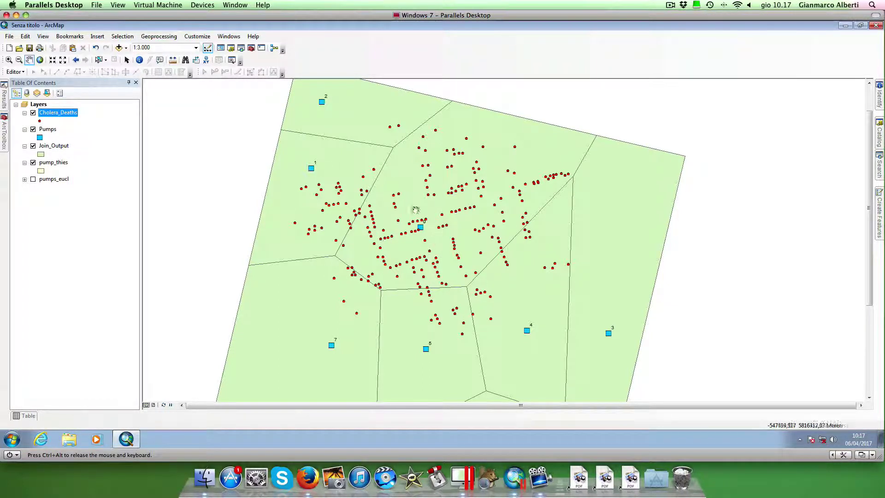
{"action": "left_click_drag", "start_coordinate": [509, 305], "coordinate": [533, 272]}
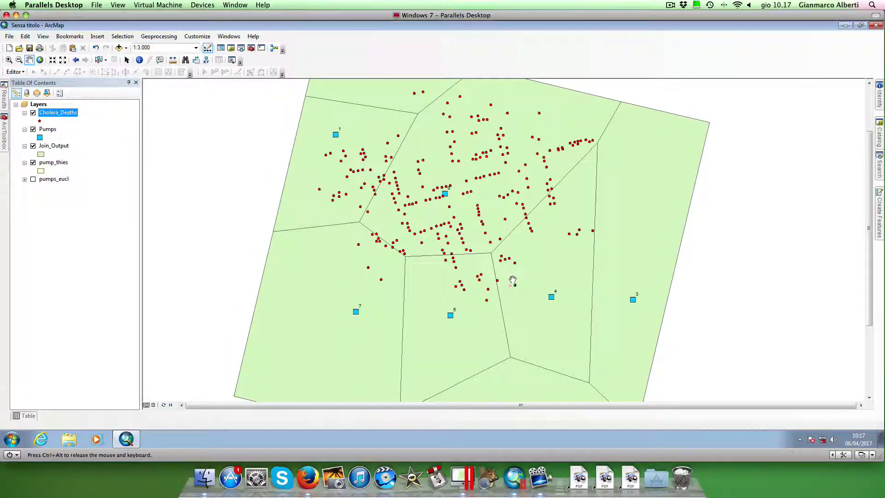
{"action": "left_click", "coordinate": [34, 416]}
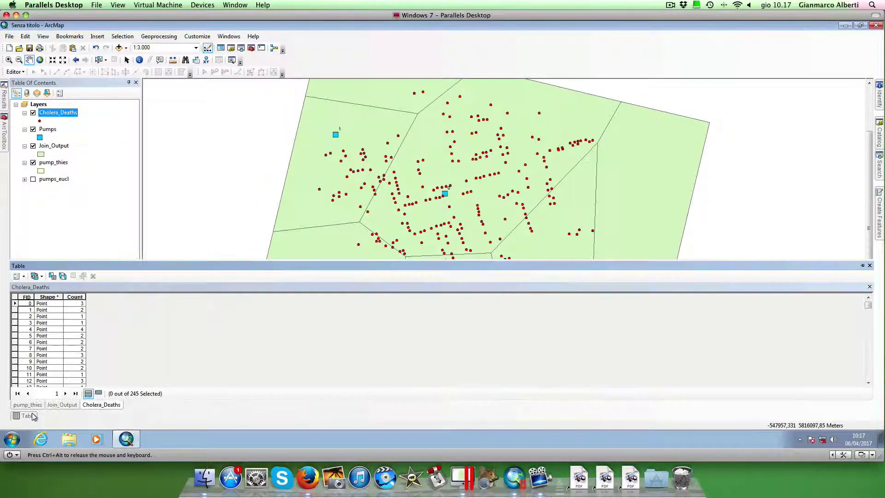
Step: Close the Cholera_Deaths attribute table and return to the Join_Output table
{"action": "left_click", "coordinate": [67, 407]}
{"action": "left_click", "coordinate": [101, 405]}
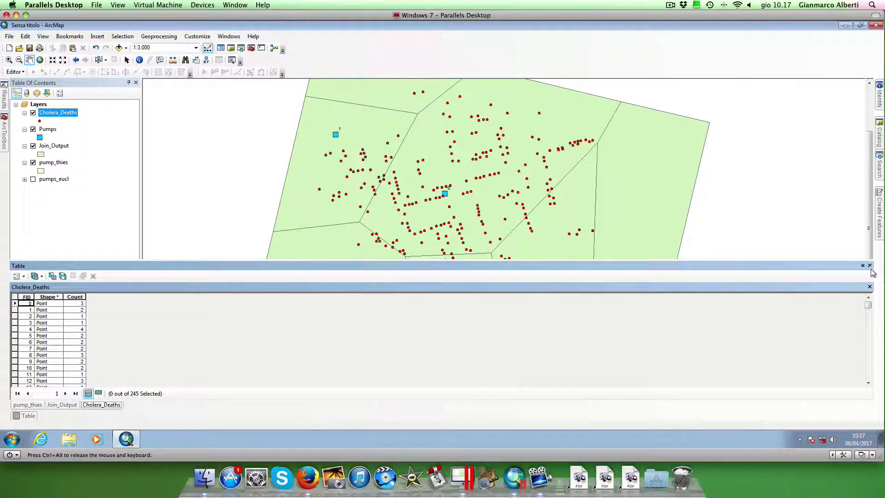
{"action": "left_click", "coordinate": [870, 286]}
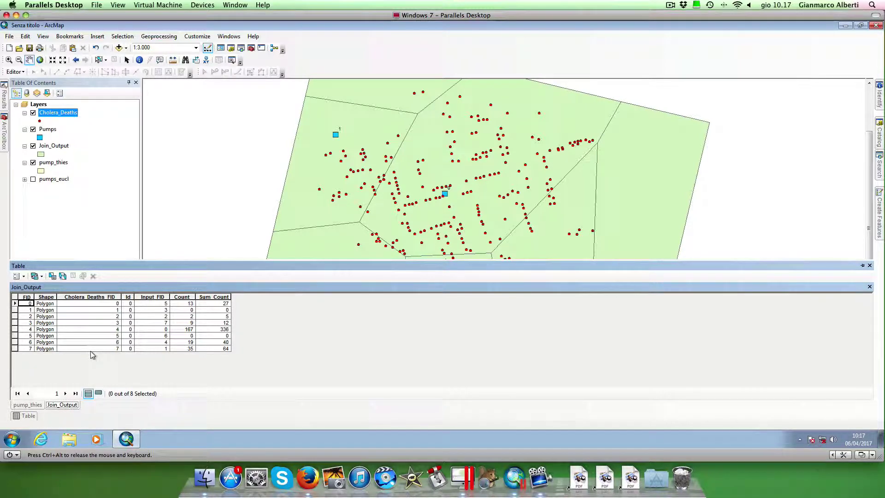
Step: Add a field named area with type Float to the Join_Output attribute table
{"action": "left_click", "coordinate": [22, 275]}
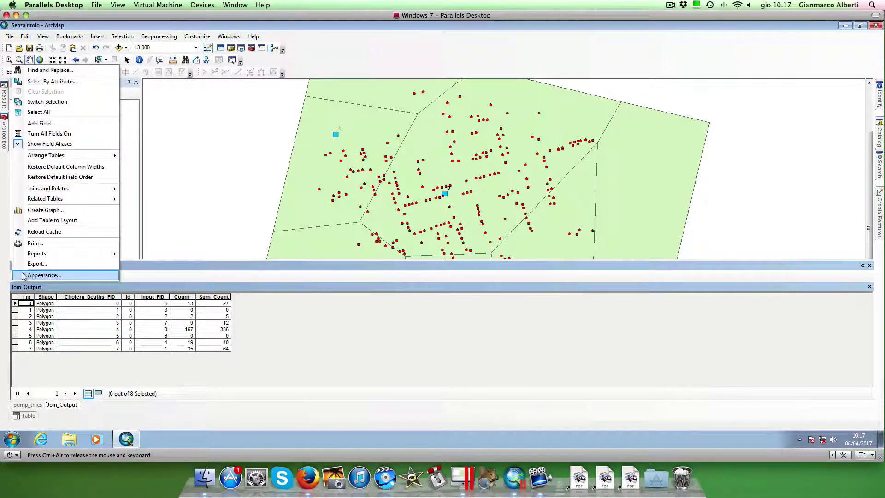
{"action": "left_click", "coordinate": [47, 123]}
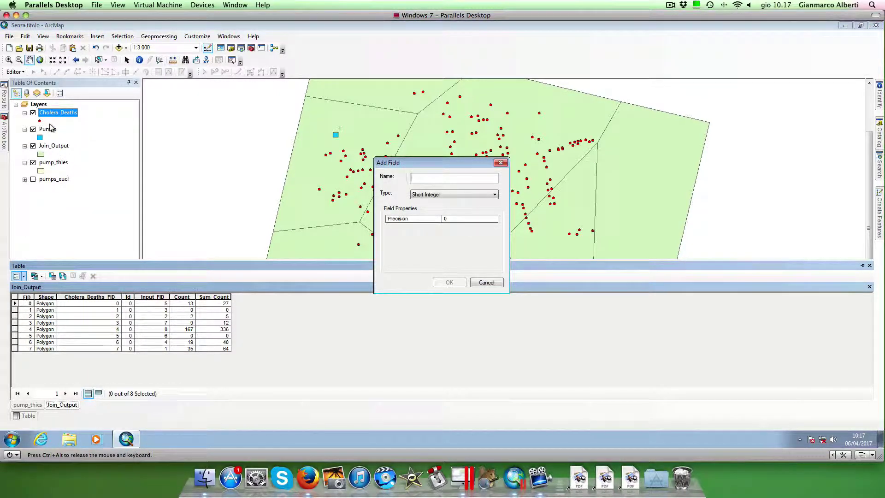
{"action": "type", "text": "area"}
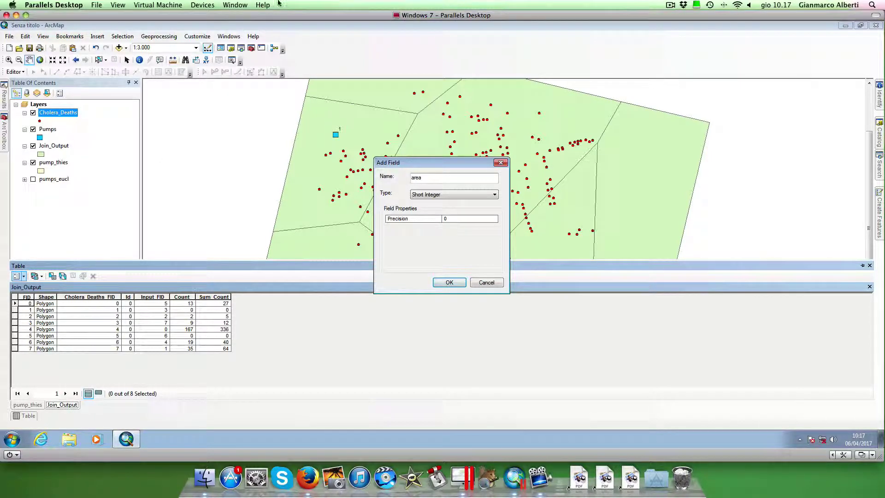
{"action": "left_click", "coordinate": [442, 195]}
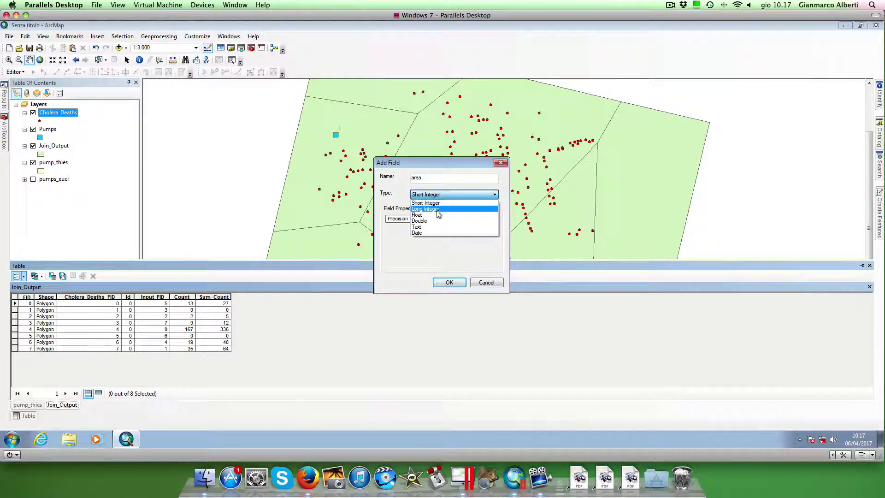
{"action": "left_click", "coordinate": [435, 214]}
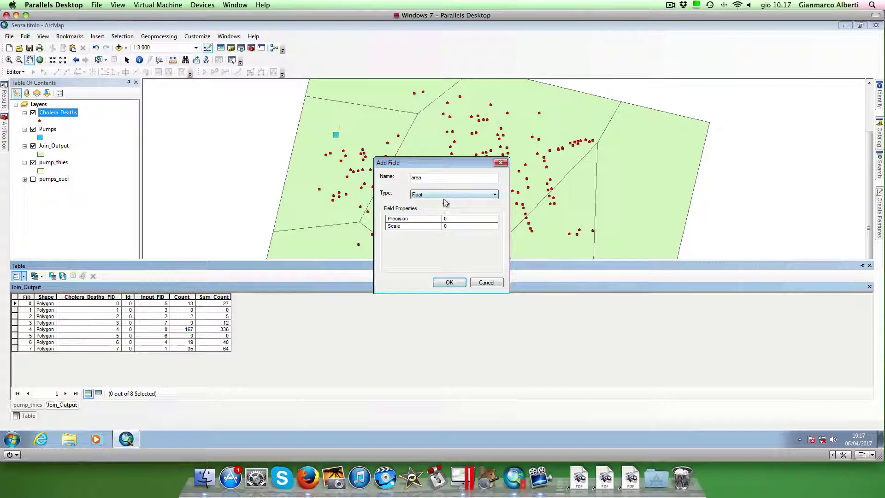
{"action": "left_click", "coordinate": [449, 283]}
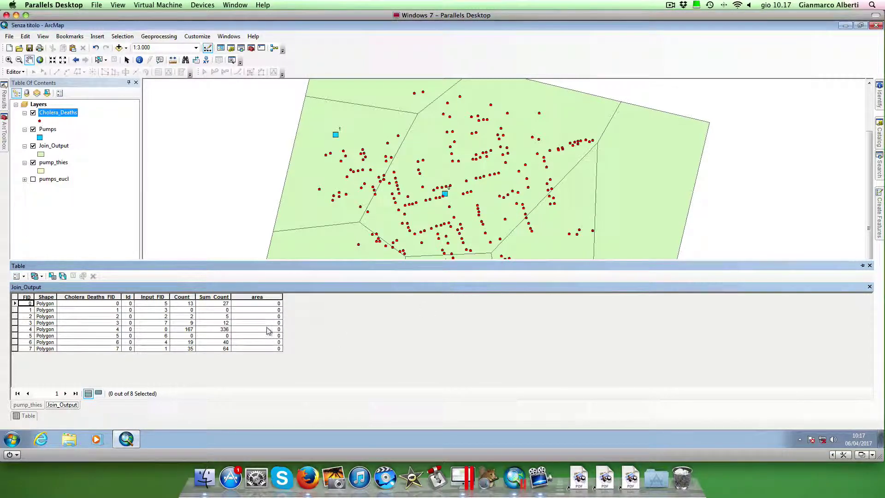
Step: Calculate the polygons' area geometry into the area field in Square Meters, using the data source's coordinate system
{"action": "right_click", "coordinate": [268, 297]}
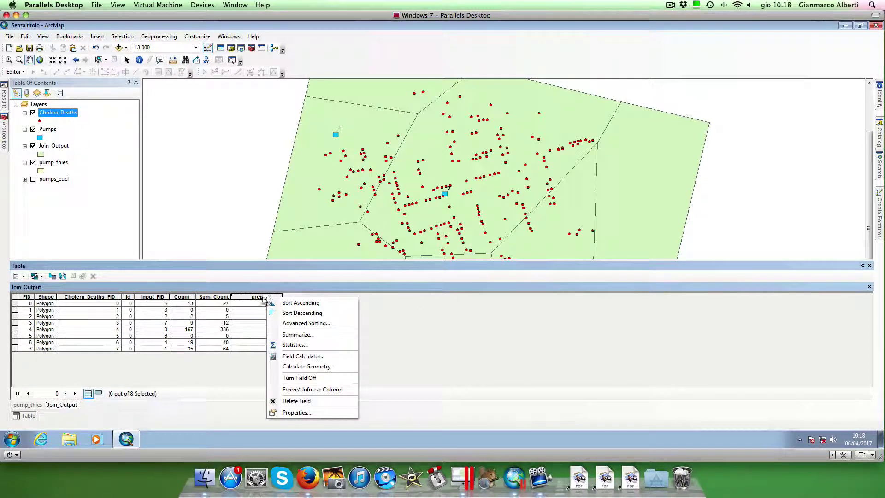
{"action": "right_click", "coordinate": [257, 298]}
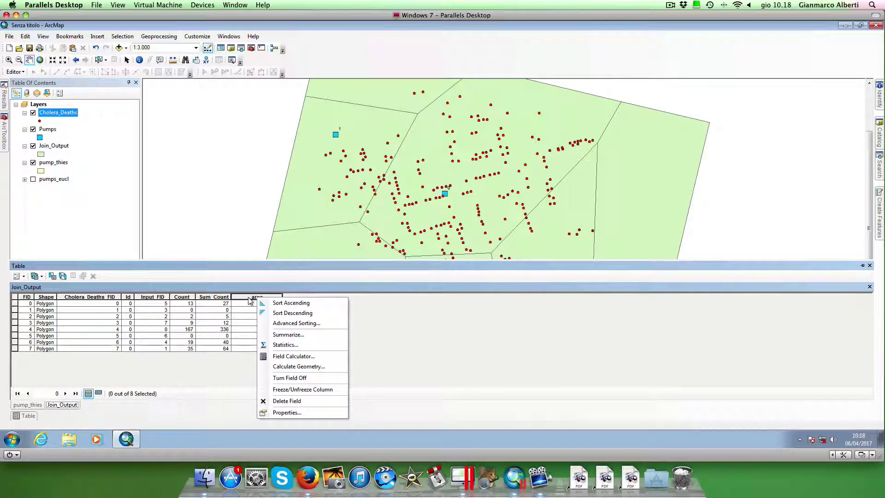
{"action": "left_click", "coordinate": [297, 366]}
{"action": "left_click", "coordinate": [428, 250]}
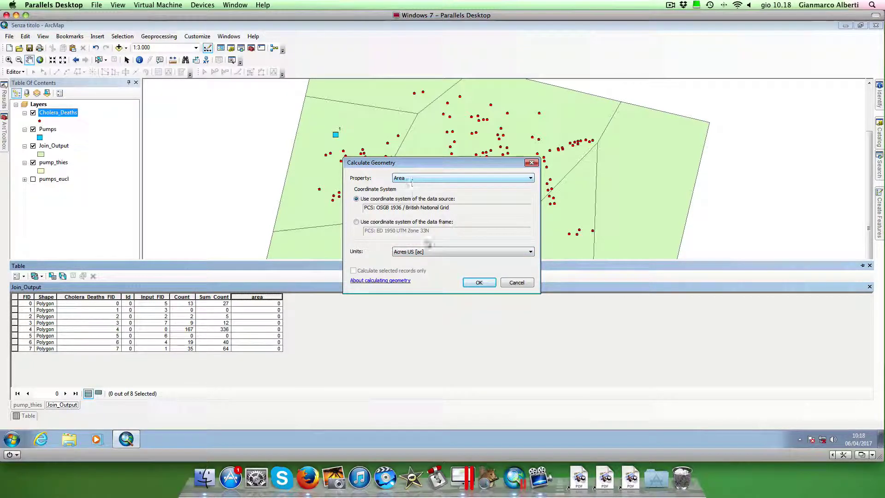
{"action": "left_click", "coordinate": [477, 254]}
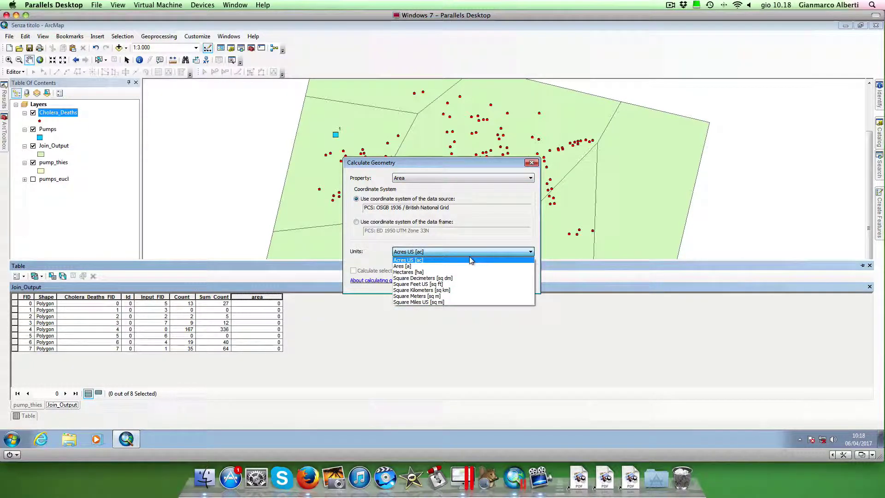
{"action": "left_click", "coordinate": [442, 296]}
{"action": "left_click", "coordinate": [479, 282]}
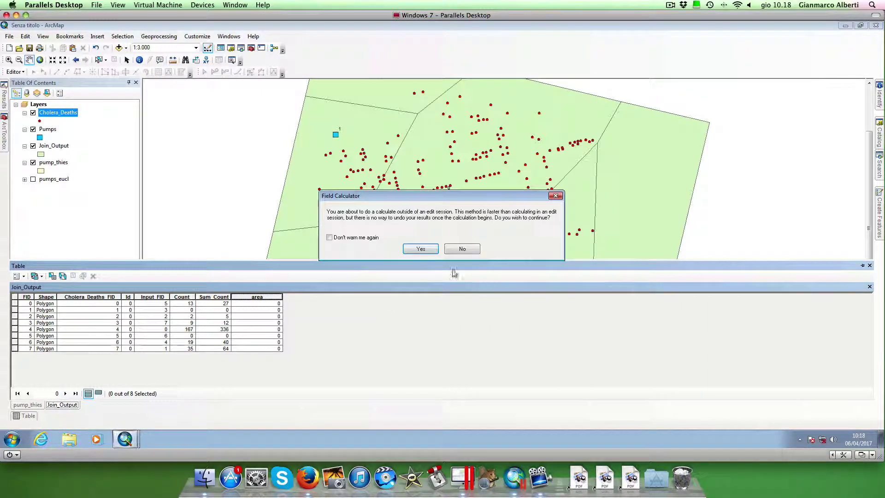
{"action": "left_click", "coordinate": [419, 248]}
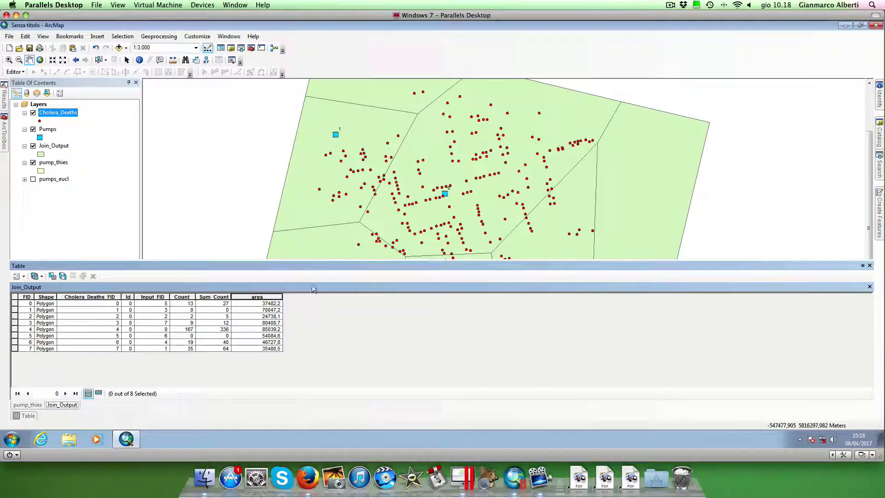
Step: Add a field named density with type Float to the Join_Output attribute table
{"action": "left_click_drag", "start_coordinate": [314, 260], "coordinate": [314, 285]}
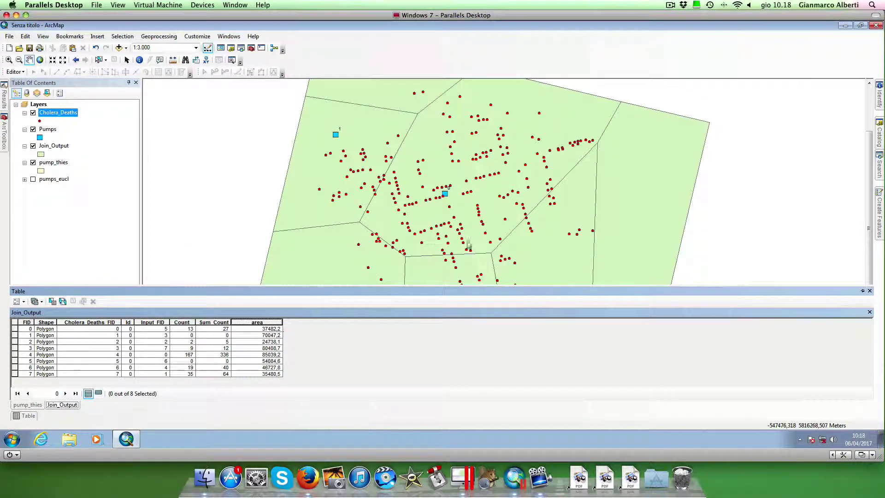
{"action": "left_click_drag", "start_coordinate": [501, 238], "coordinate": [494, 192]}
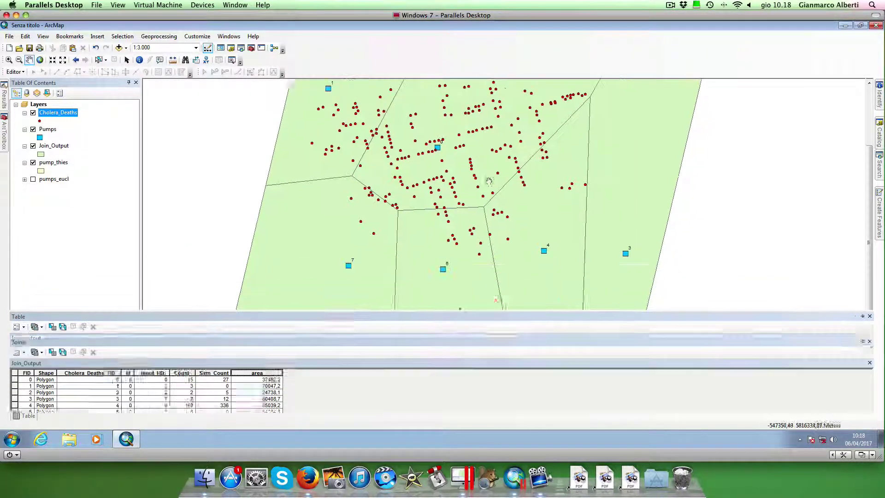
{"action": "mouse_move", "coordinate": [26, 421]}
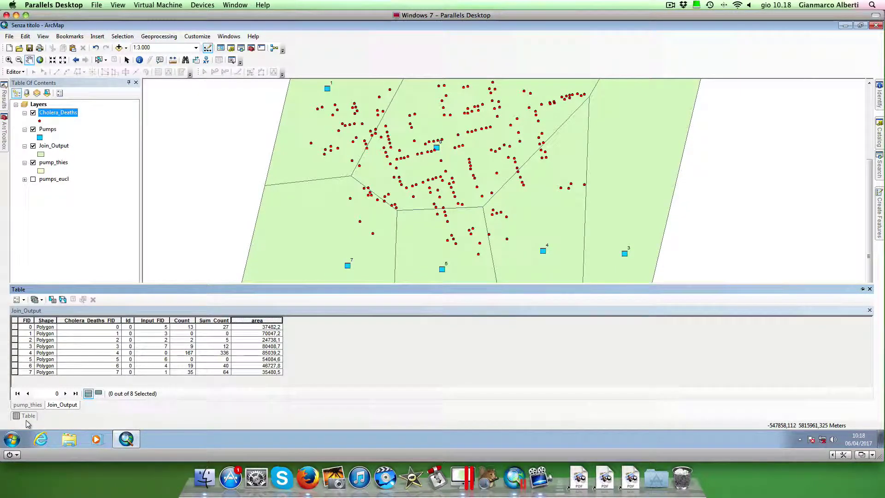
{"action": "left_click", "coordinate": [22, 300]}
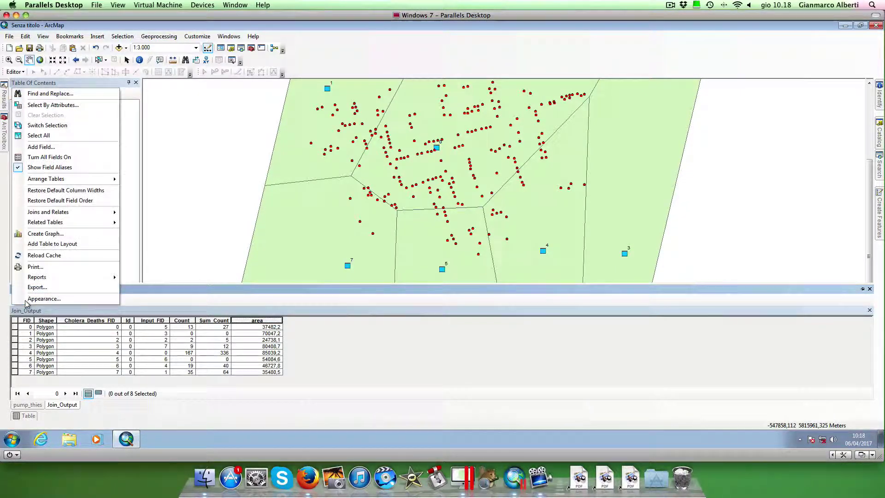
{"action": "left_click", "coordinate": [82, 148]}
{"action": "type", "text": "density"}
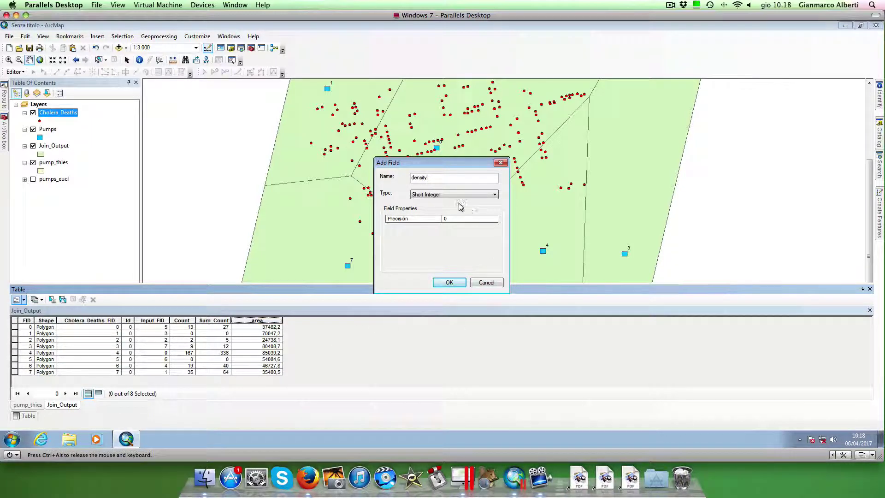
{"action": "left_click", "coordinate": [443, 195]}
{"action": "left_click", "coordinate": [438, 216]}
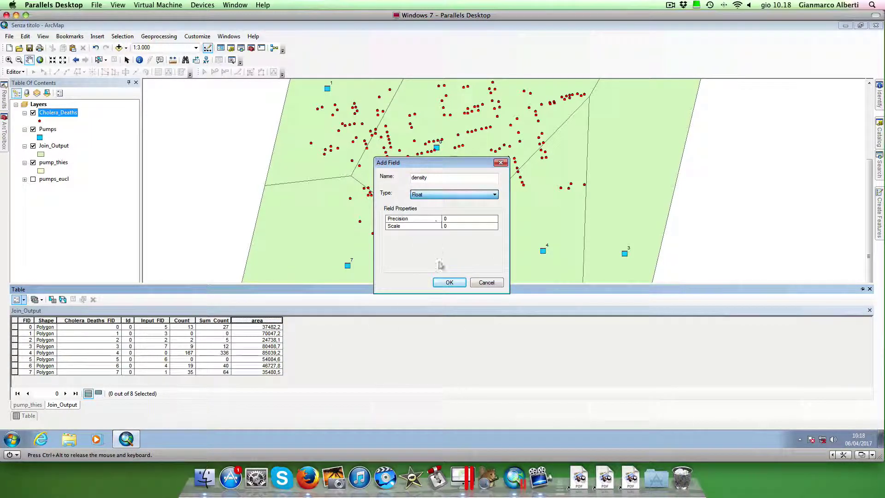
{"action": "left_click", "coordinate": [450, 282]}
Step: Calculate the density field as [Sum_Count] / [area] with the Field Calculator and display the updated Join_Output table
{"action": "left_click", "coordinate": [323, 321]}
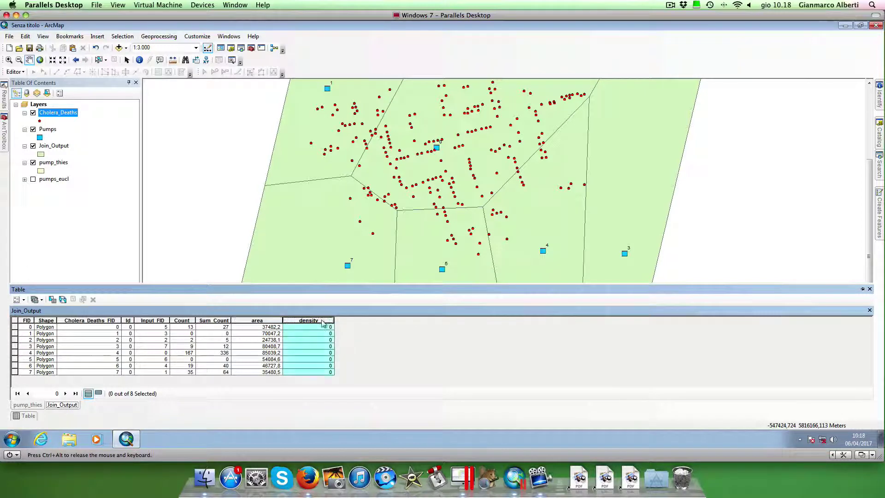
{"action": "right_click", "coordinate": [323, 322]}
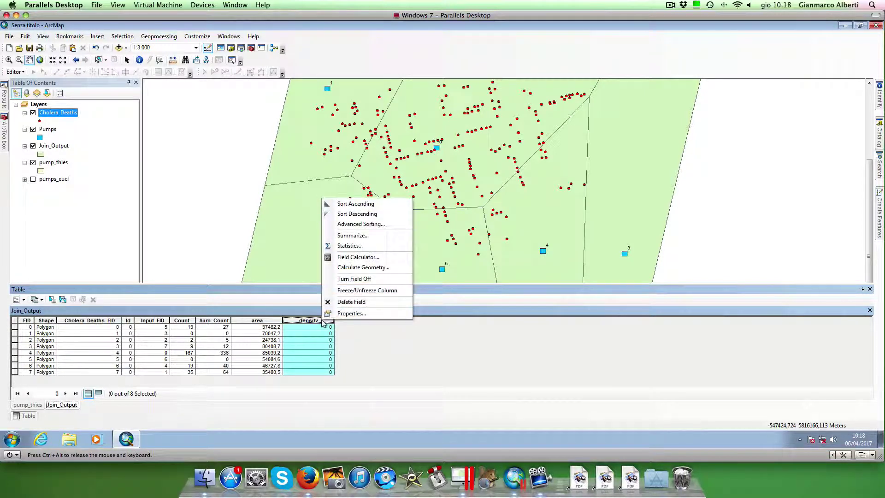
{"action": "left_click", "coordinate": [357, 257]}
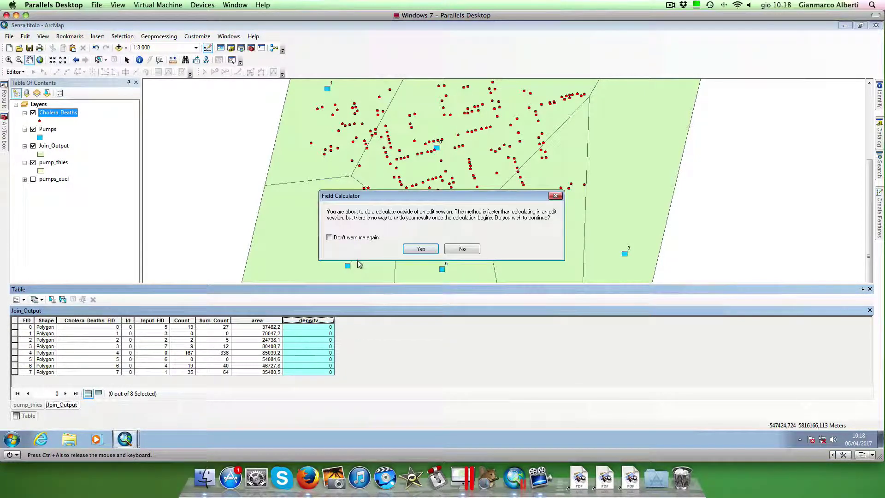
{"action": "left_click", "coordinate": [421, 249]}
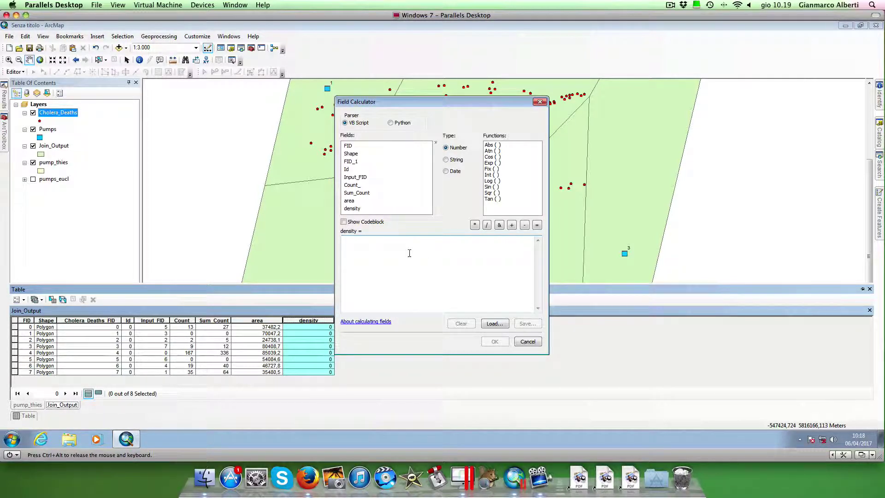
{"action": "double_click", "coordinate": [367, 196]}
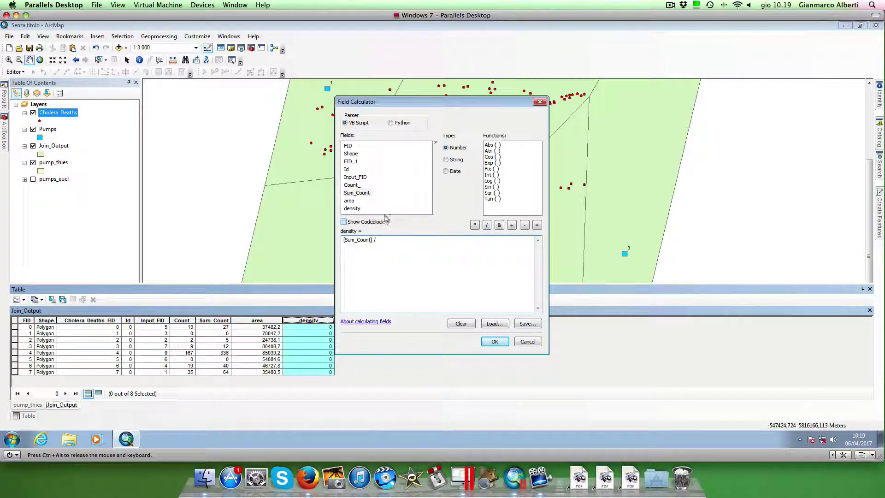
{"action": "double_click", "coordinate": [349, 201]}
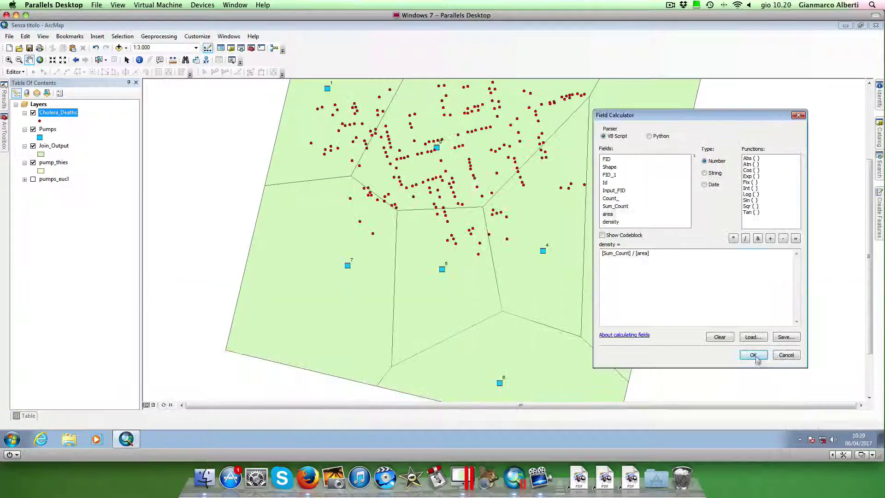
{"action": "left_click", "coordinate": [756, 355]}
{"action": "left_click", "coordinate": [26, 417]}
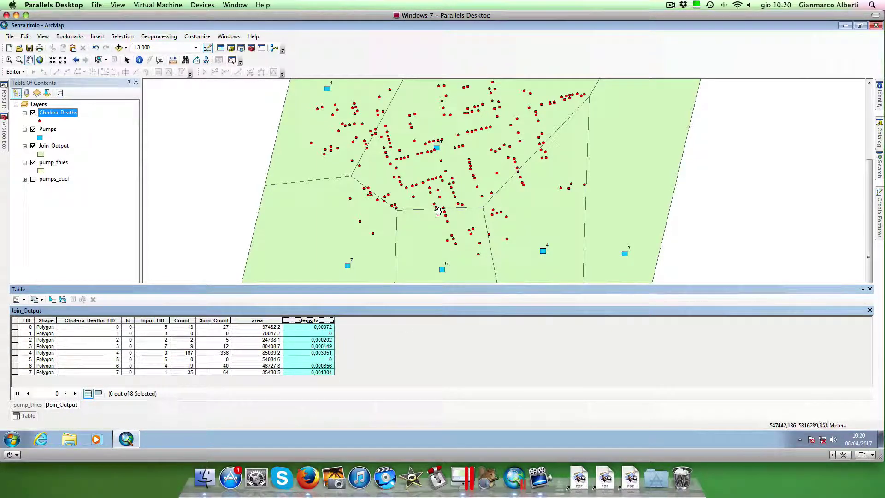
Step: Symbolize the Join_Output layer with graduated colors based on the density field, using the green-to-red color ramp and five classes
{"action": "left_click_drag", "start_coordinate": [439, 205], "coordinate": [431, 204]}
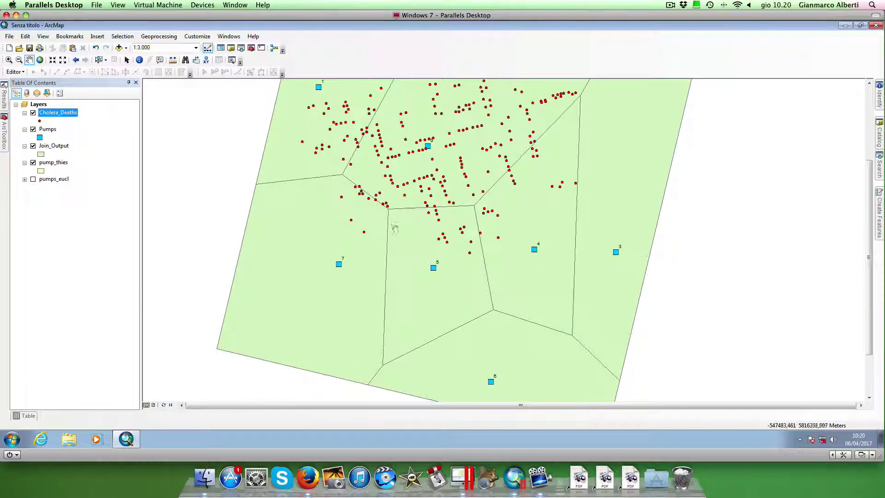
{"action": "left_click_drag", "start_coordinate": [402, 176], "coordinate": [395, 227]}
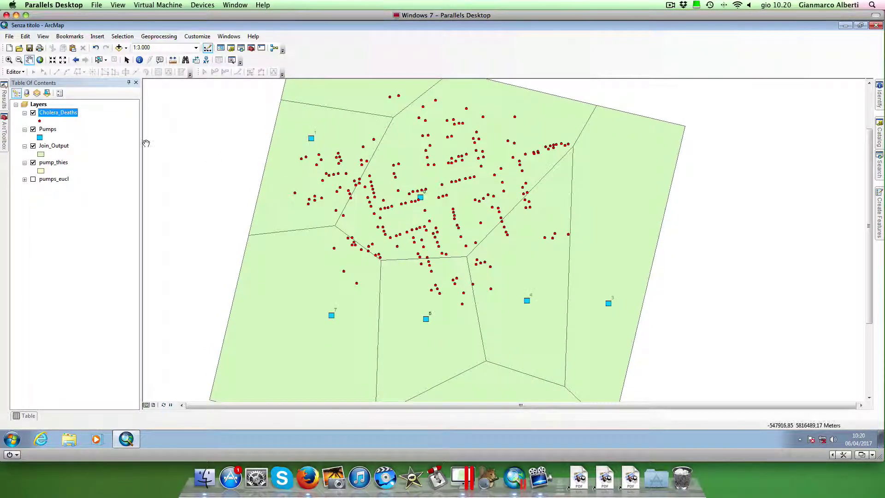
{"action": "double_click", "coordinate": [64, 148]}
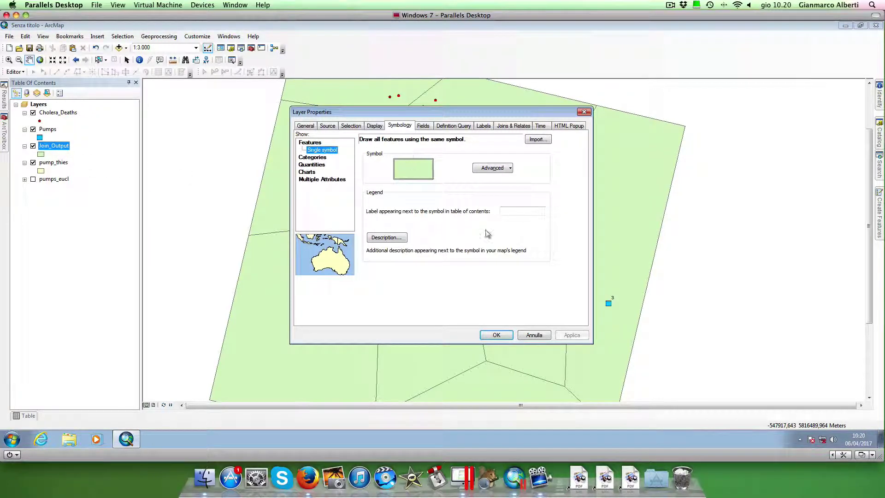
{"action": "left_click_drag", "start_coordinate": [483, 118], "coordinate": [695, 135]}
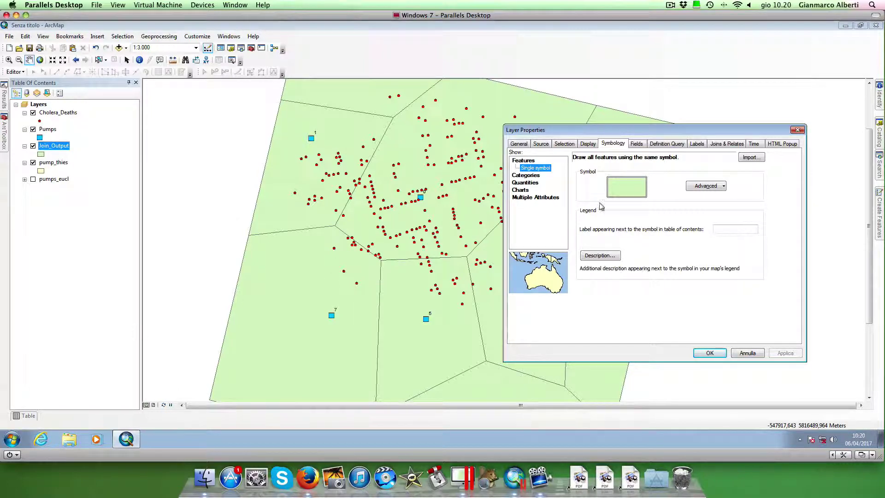
{"action": "left_click", "coordinate": [535, 183]}
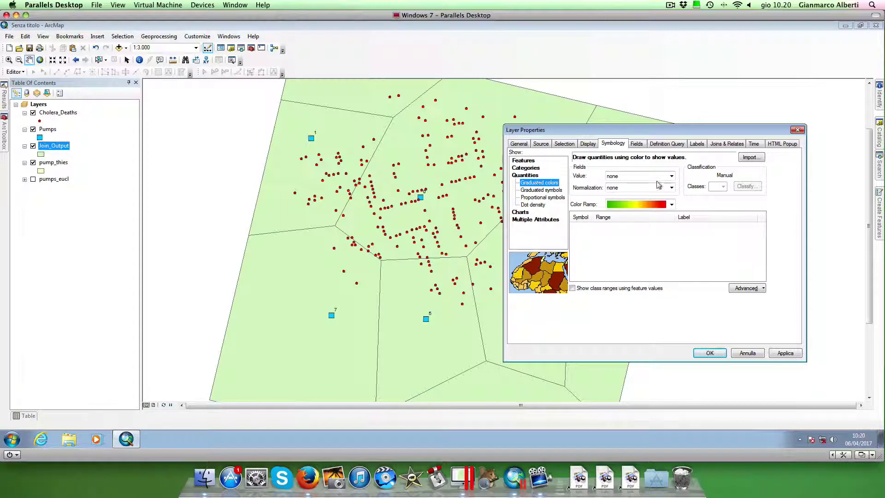
{"action": "left_click", "coordinate": [671, 176]}
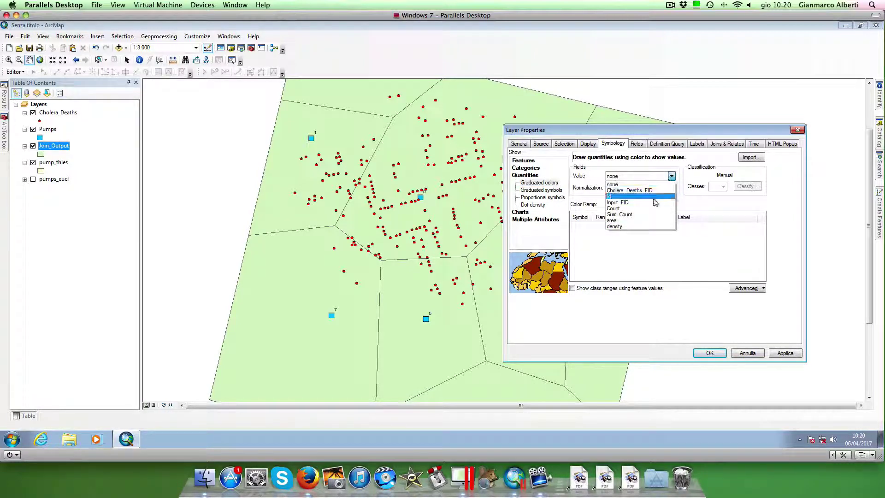
{"action": "left_click", "coordinate": [624, 226]}
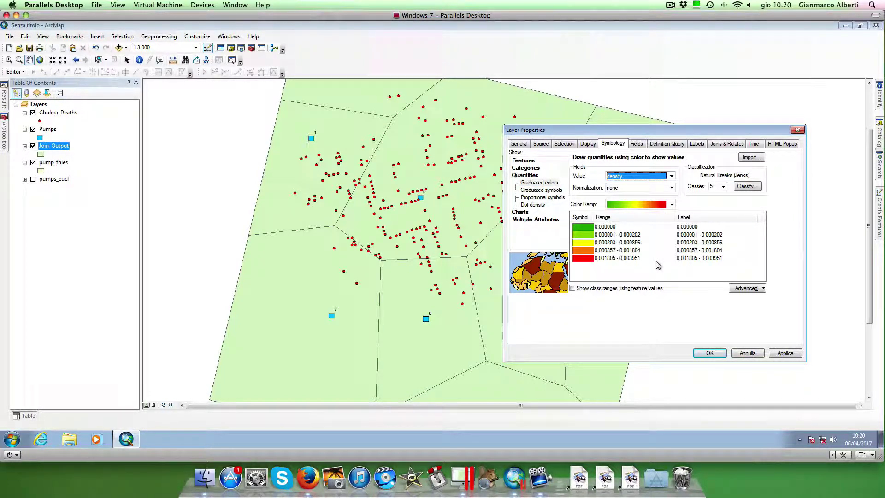
{"action": "left_click", "coordinate": [710, 352]}
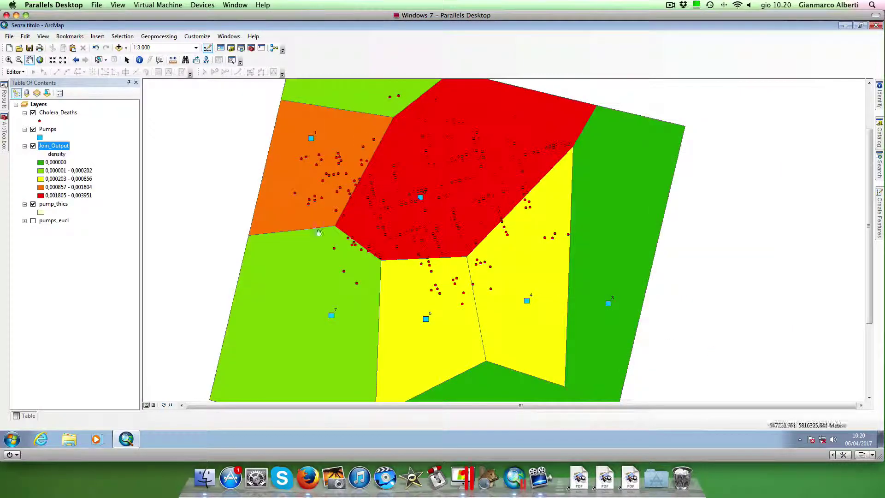
Step: Examine the graduated density map, comparing the clustering of cholera deaths across the pumps' Thiessen polygons close up and at full extent
{"action": "left_click_drag", "start_coordinate": [439, 247], "coordinate": [442, 275]}
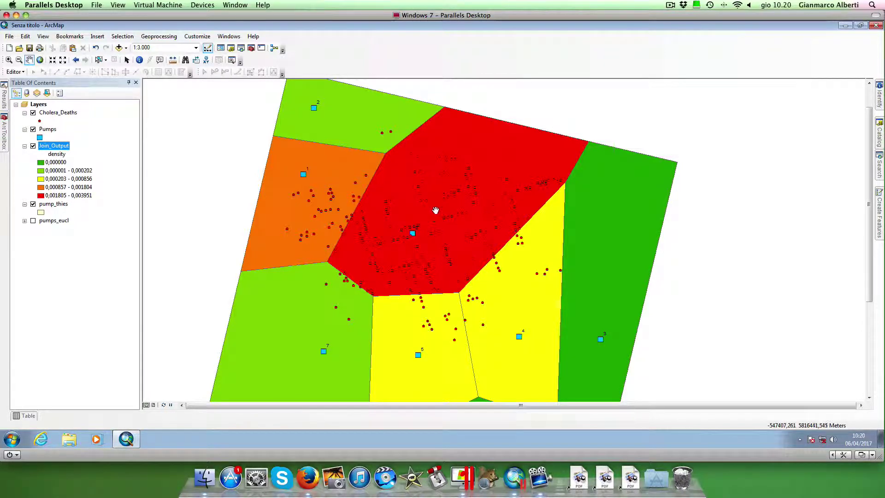
{"action": "left_click_drag", "start_coordinate": [435, 209], "coordinate": [442, 186]}
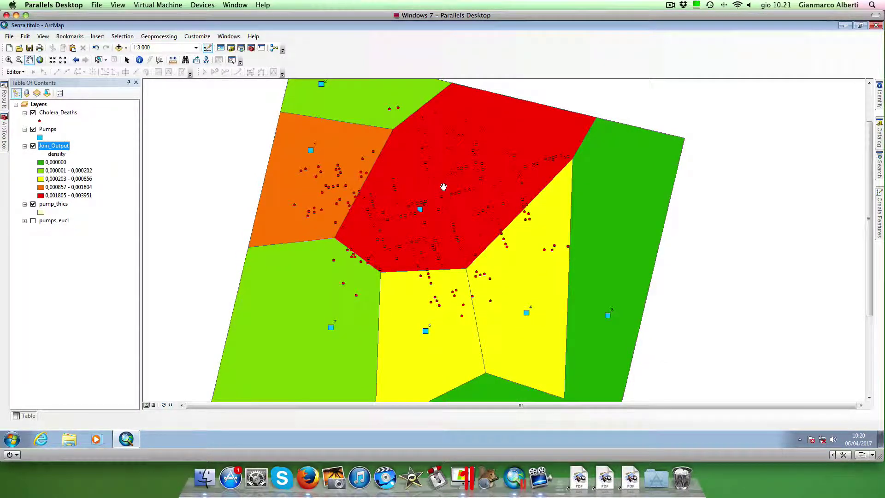
{"action": "left_click_drag", "start_coordinate": [433, 251], "coordinate": [447, 219]}
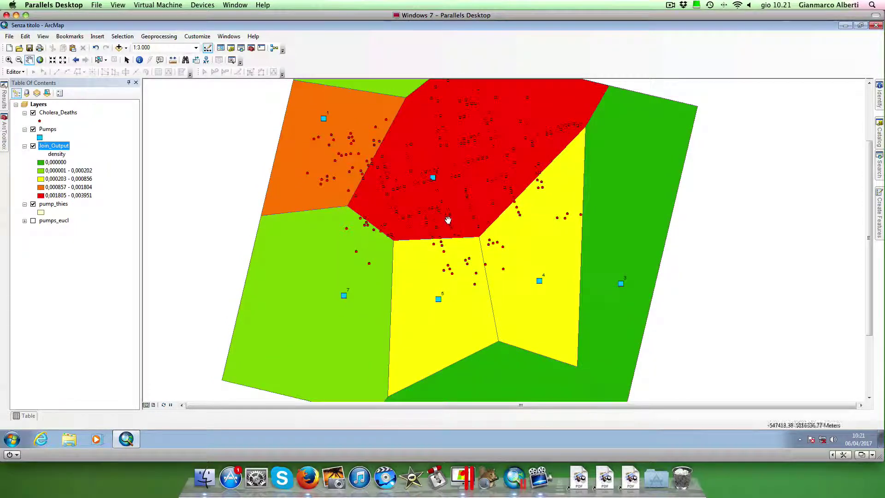
{"action": "left_click", "coordinate": [63, 59]}
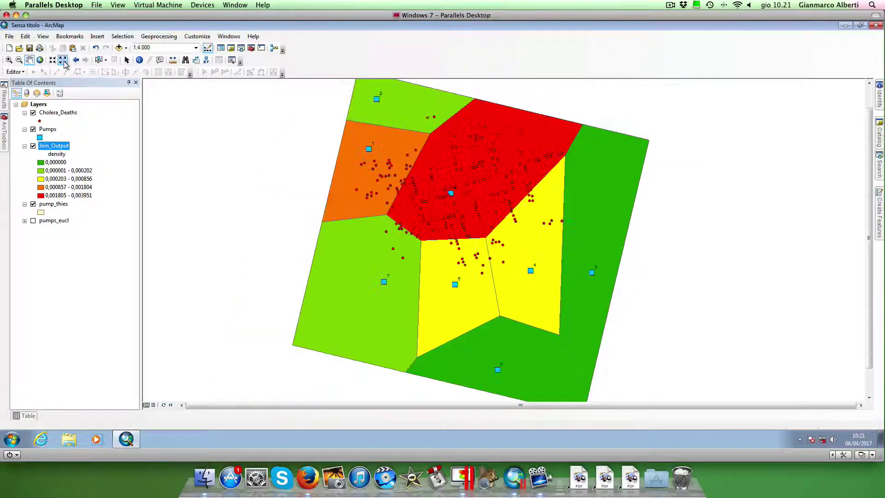
{"action": "mouse_move", "coordinate": [546, 232]}
{"action": "left_mouse_down"}
{"action": "mouse_move", "coordinate": [550, 251]}
{"action": "mouse_move", "coordinate": [548, 217]}
{"action": "left_mouse_up"}
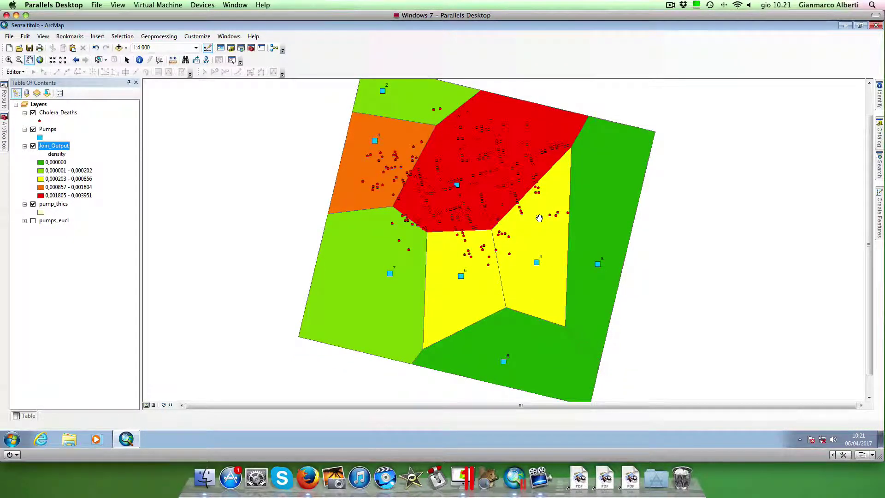
{"action": "left_click_drag", "start_coordinate": [487, 207], "coordinate": [483, 245]}
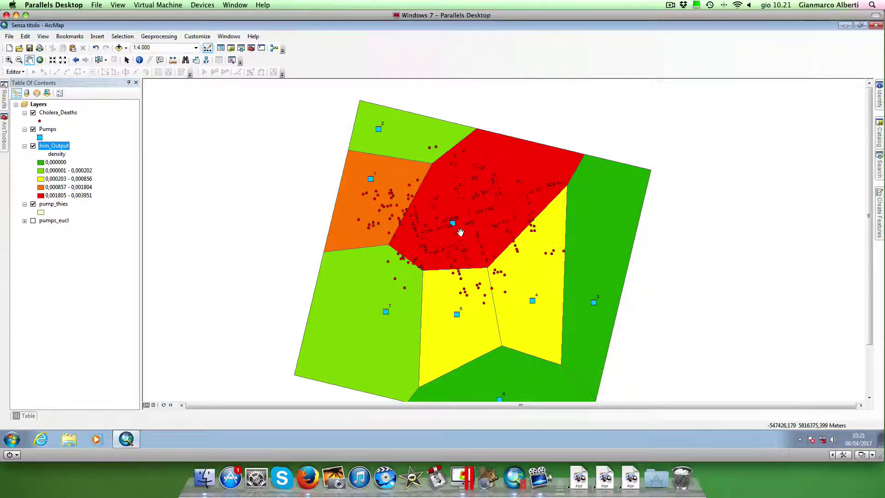
{"action": "left_click_drag", "start_coordinate": [463, 234], "coordinate": [466, 223]}
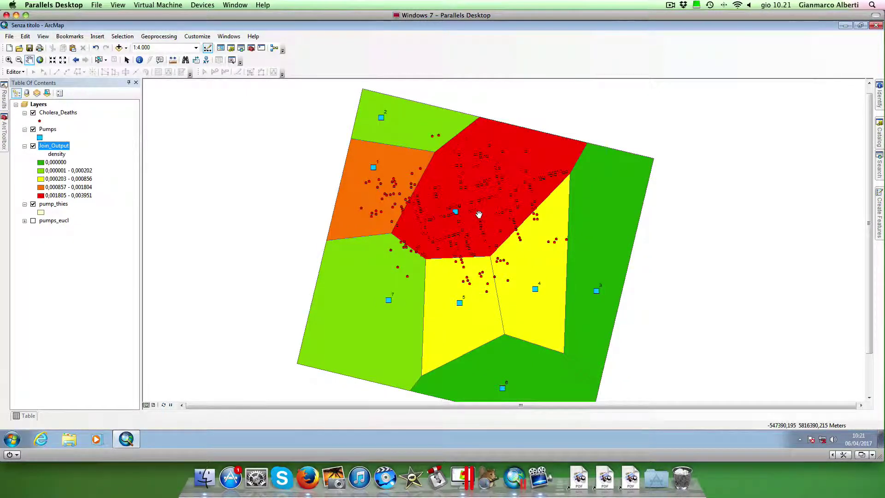
{"action": "scroll", "coordinate": [464, 220], "scroll_direction": "down", "scroll_amount": 2}
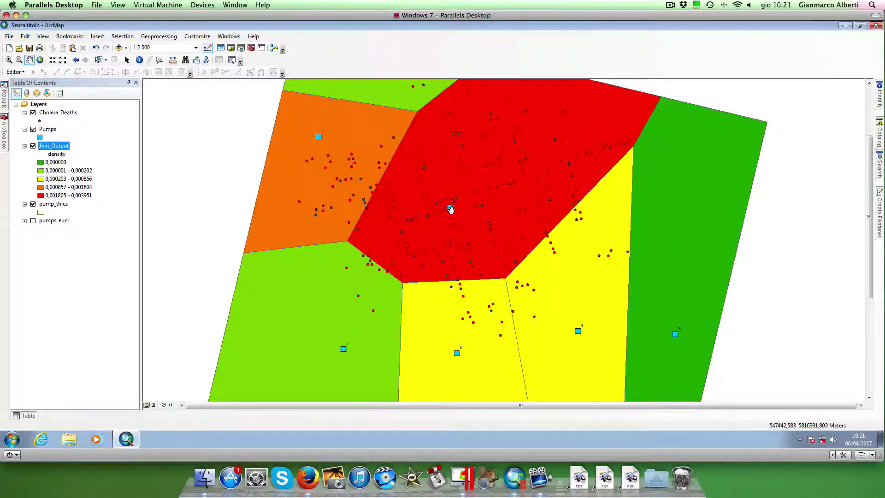
{"action": "left_click_drag", "start_coordinate": [453, 214], "coordinate": [459, 200]}
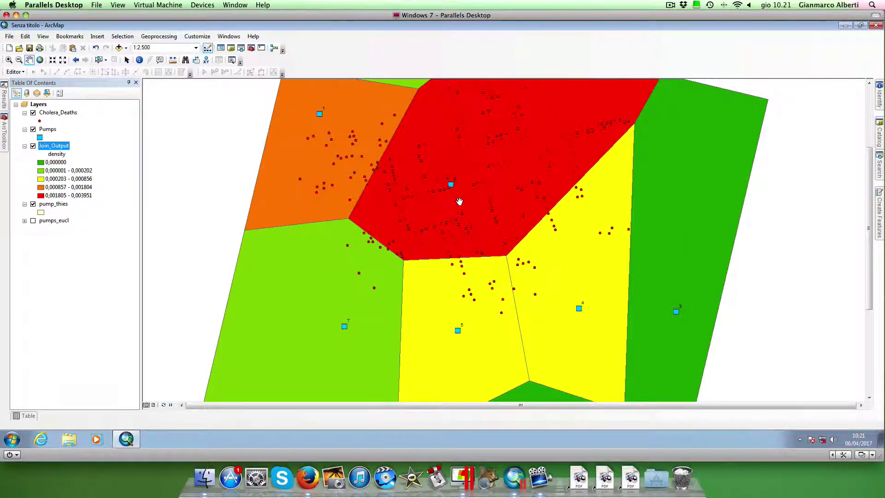
{"action": "scroll", "coordinate": [460, 202], "scroll_direction": "up", "scroll_amount": 3}
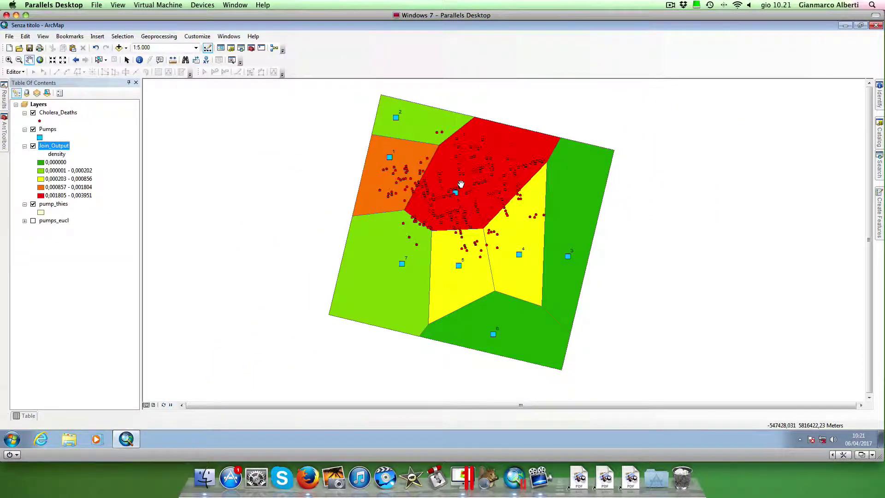
{"action": "key", "text": "ctrl+super+f"}
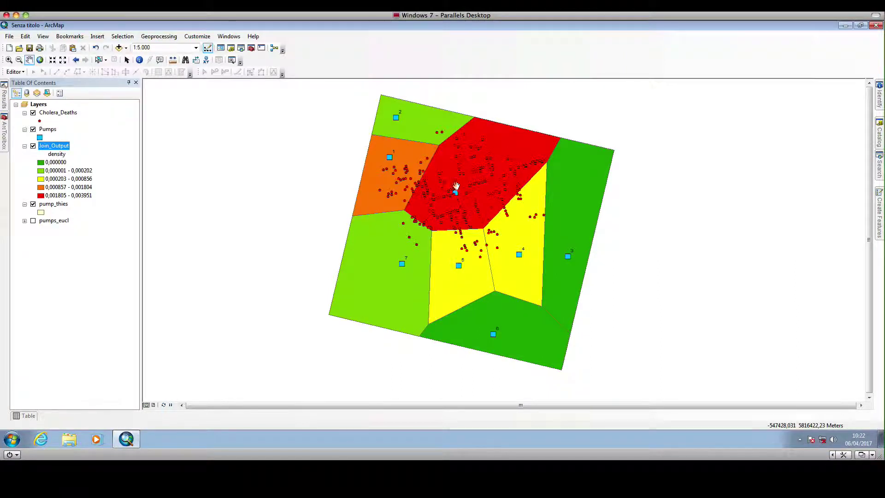